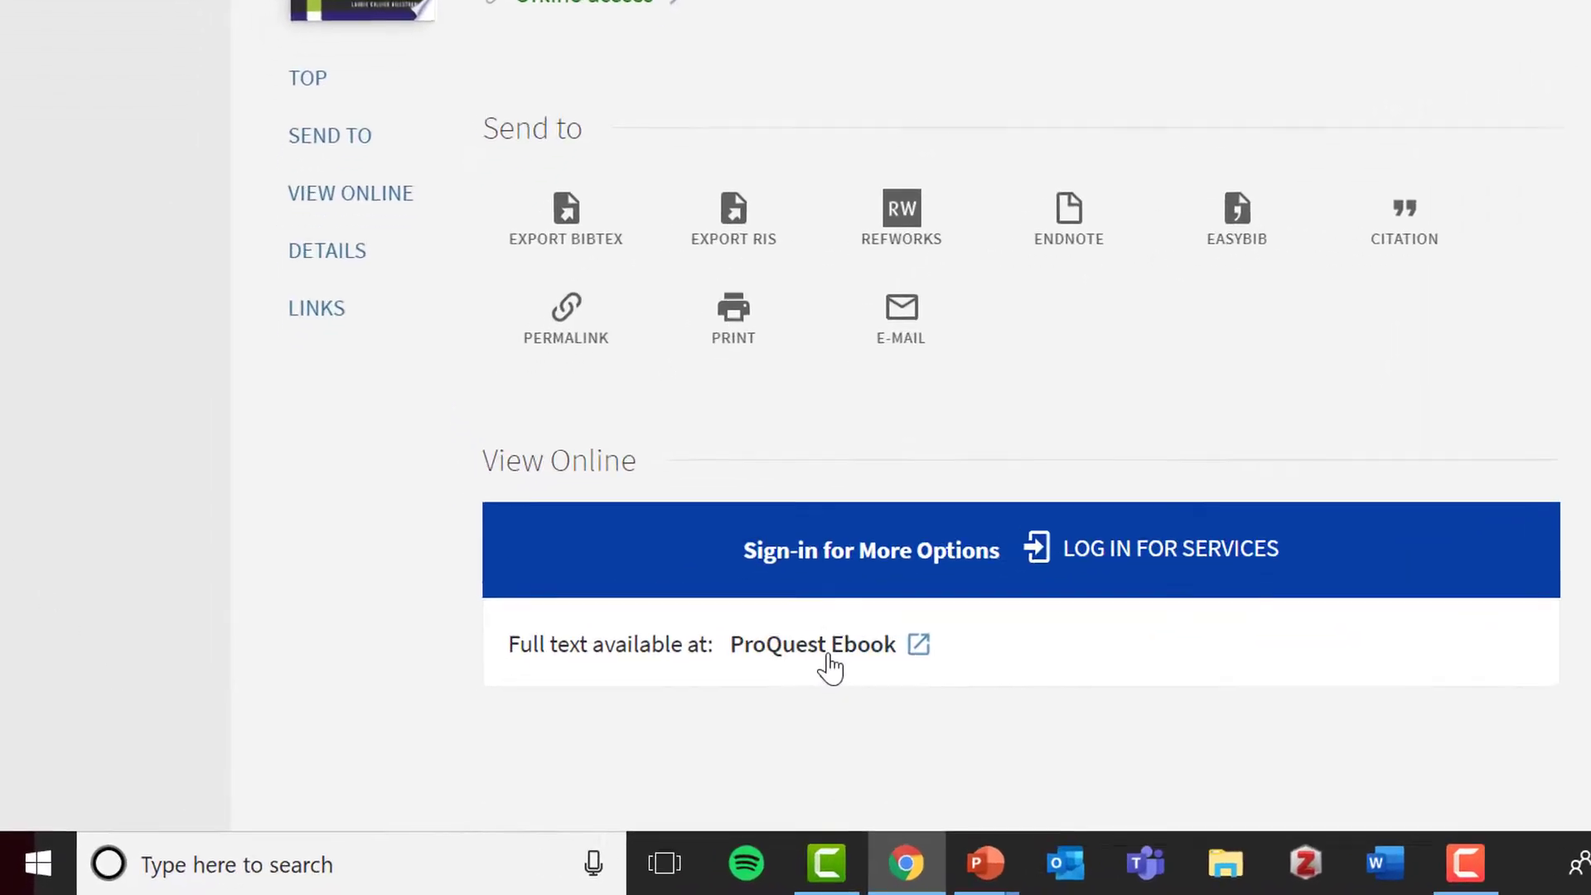
Open the ProQuest ebook of Black Lives Matter for online reading and go to Chapter Two: The Origin of #BlackLivesMatter.
{"action": "left_click", "coordinate": [895, 642]}
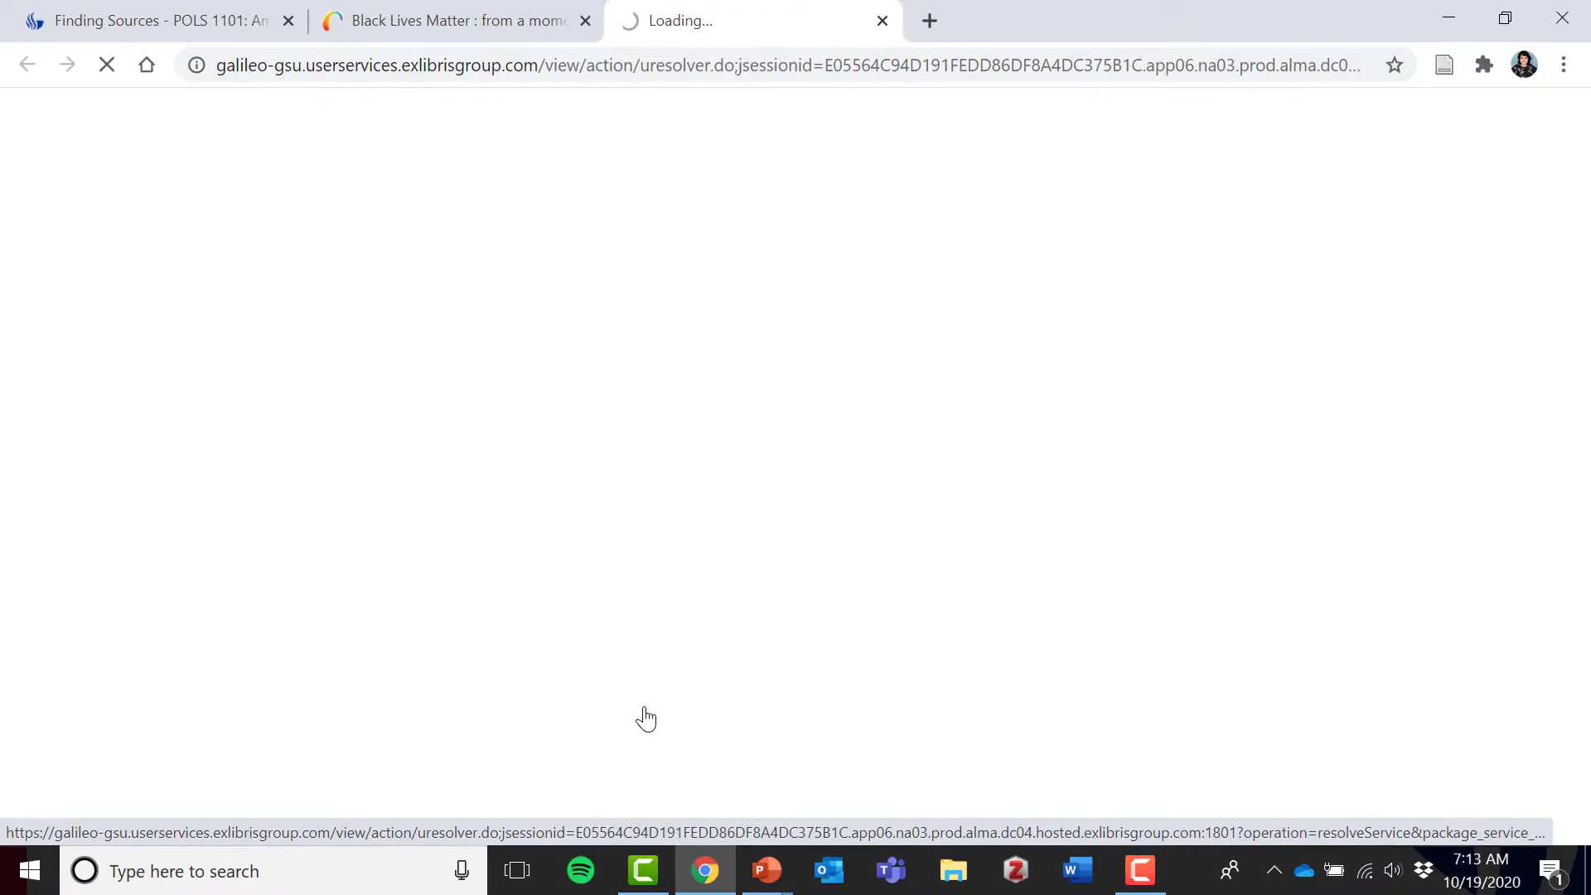
{"action": "scroll", "coordinate": [1, 547], "scroll_direction": "down", "scroll_amount": 2}
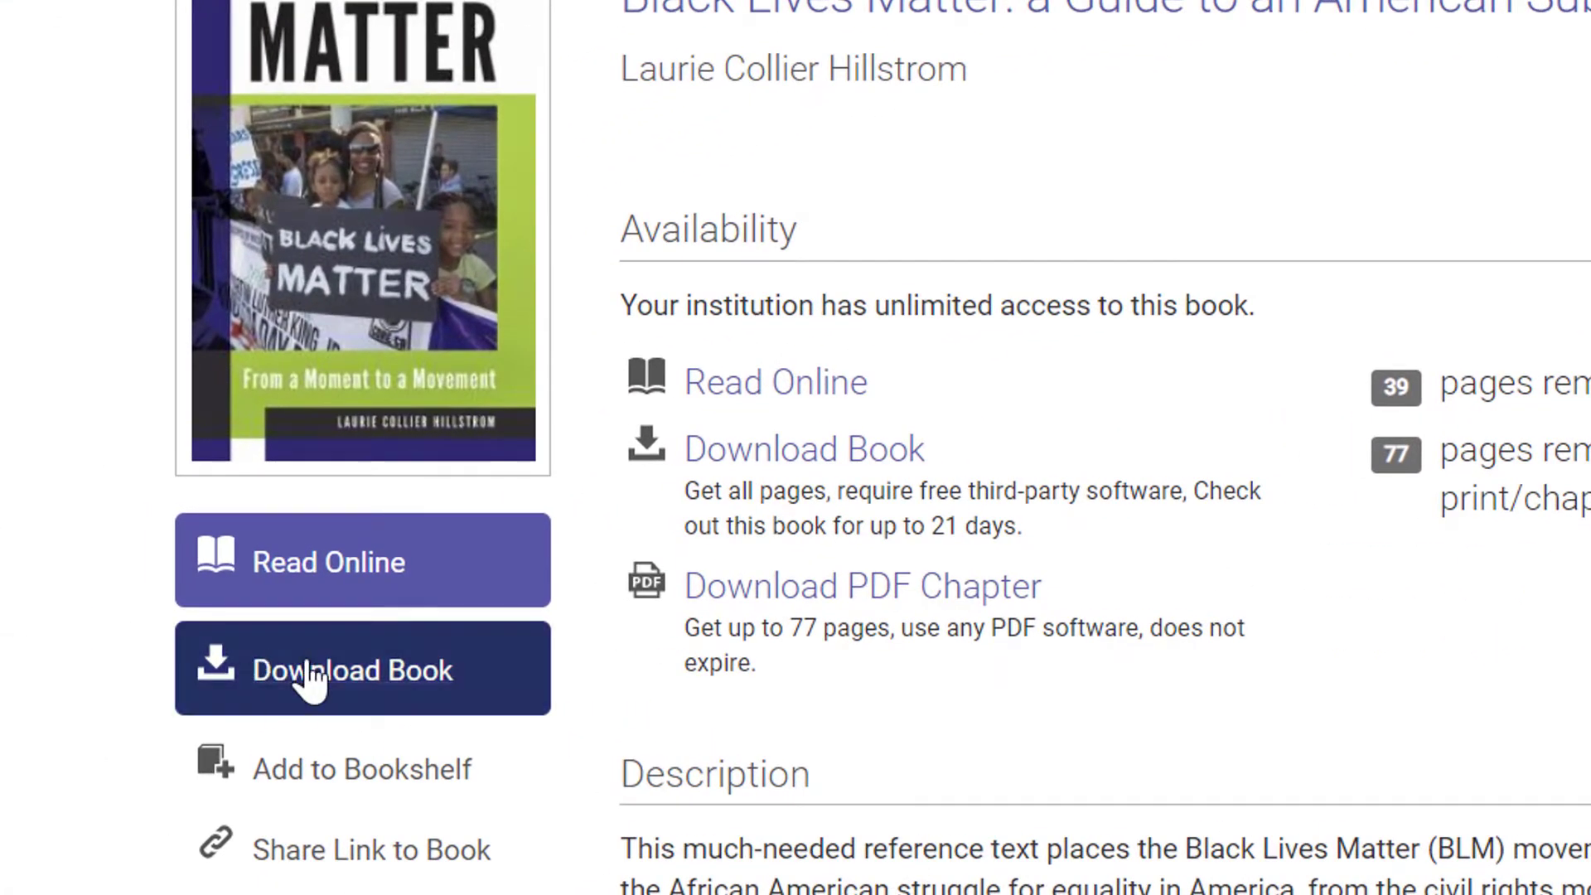
{"action": "left_click", "coordinate": [335, 575]}
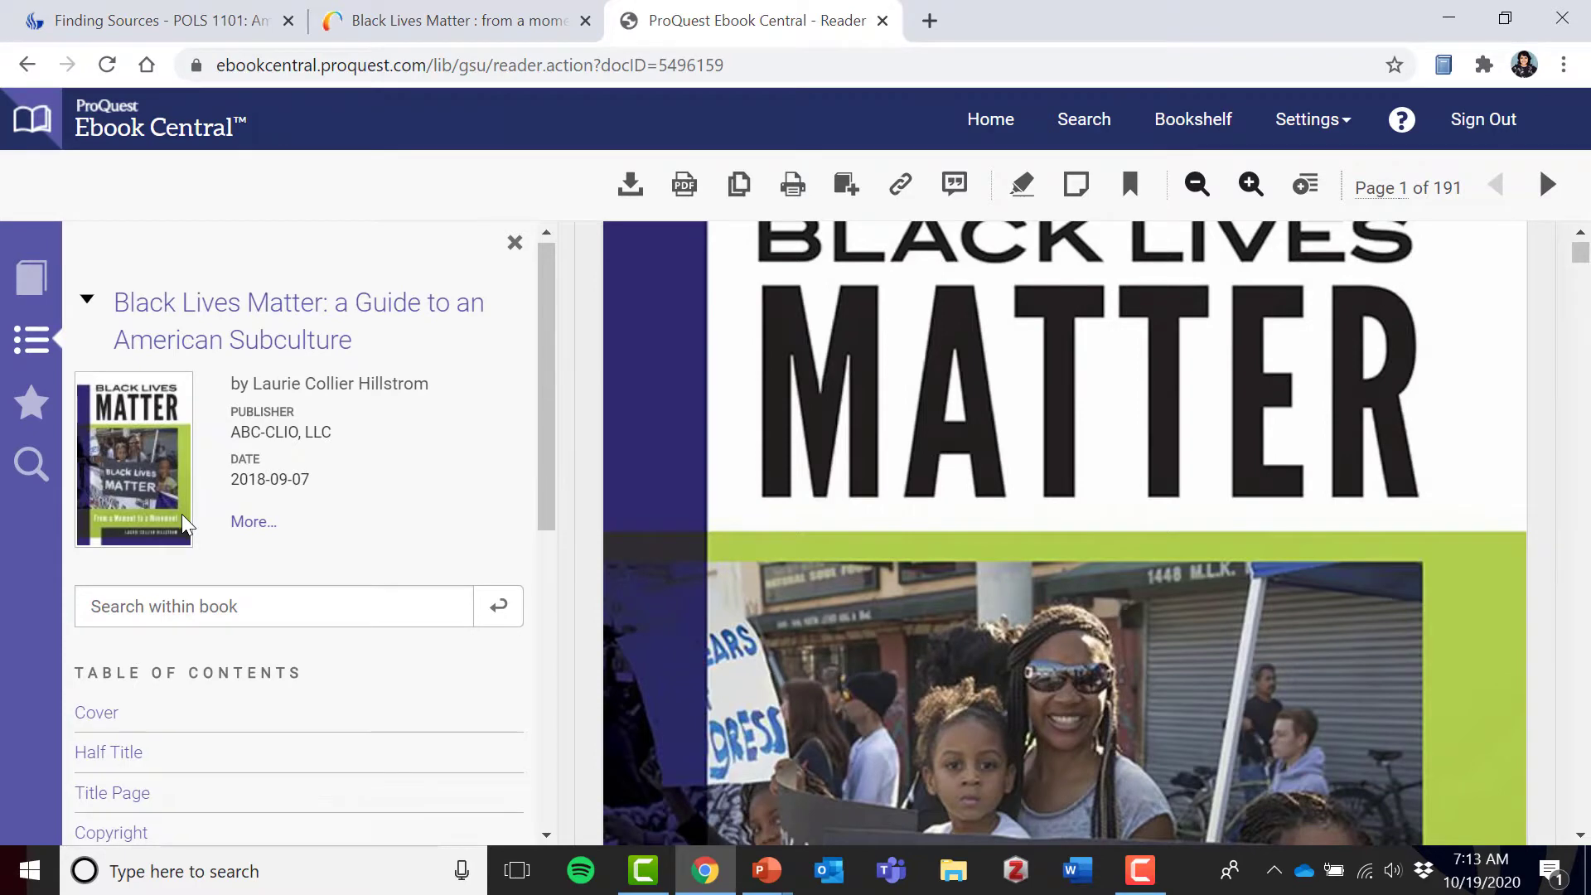
{"action": "scroll", "coordinate": [183, 515], "scroll_direction": "down", "scroll_amount": 6}
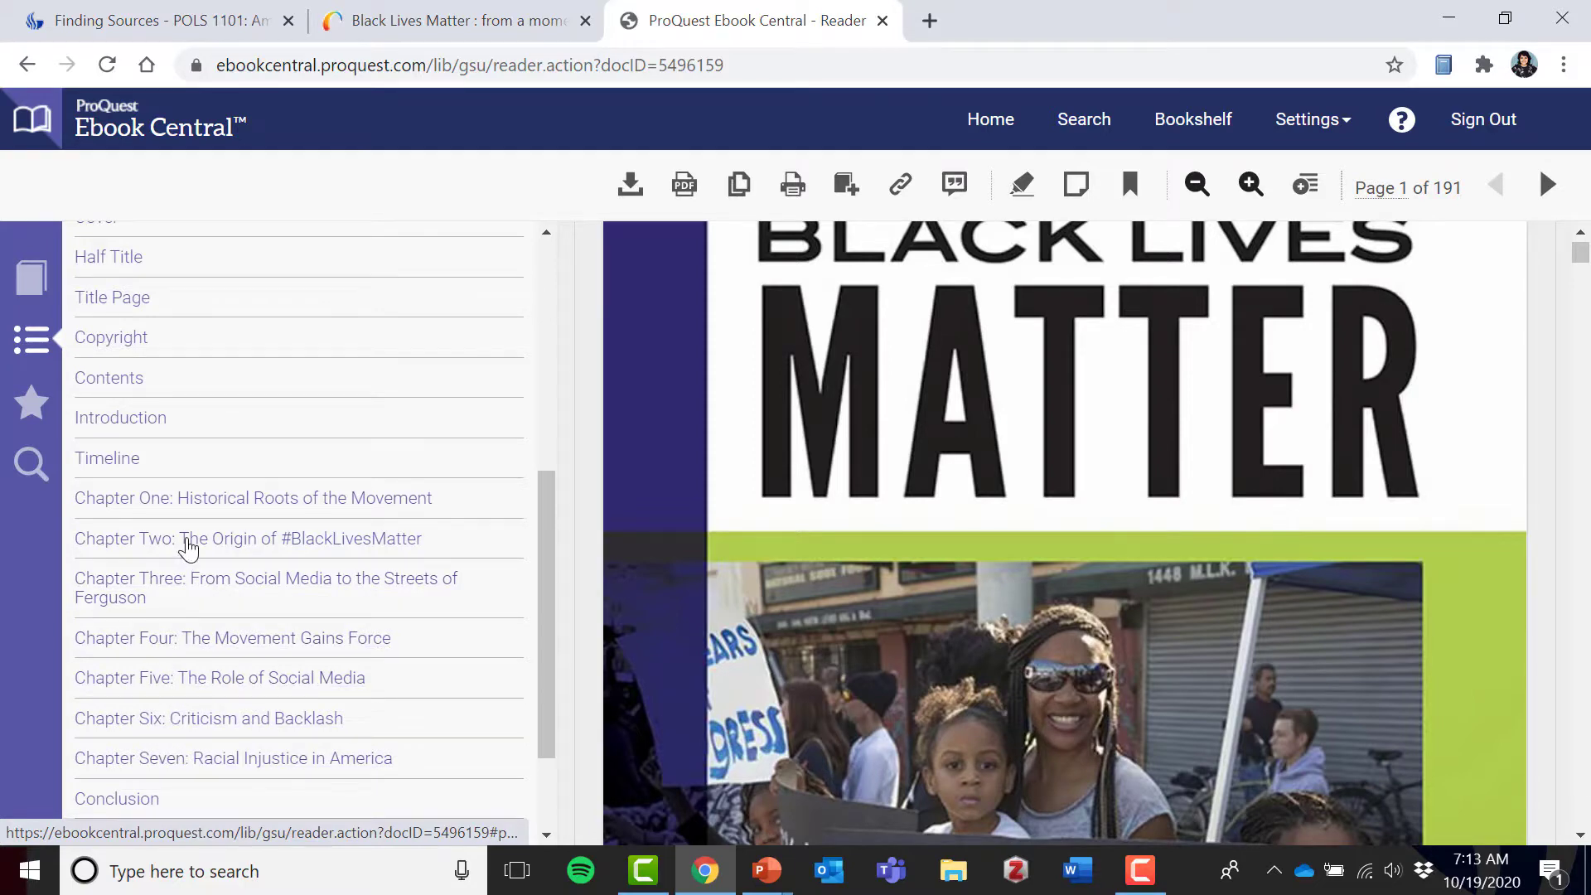
{"action": "left_click", "coordinate": [188, 543]}
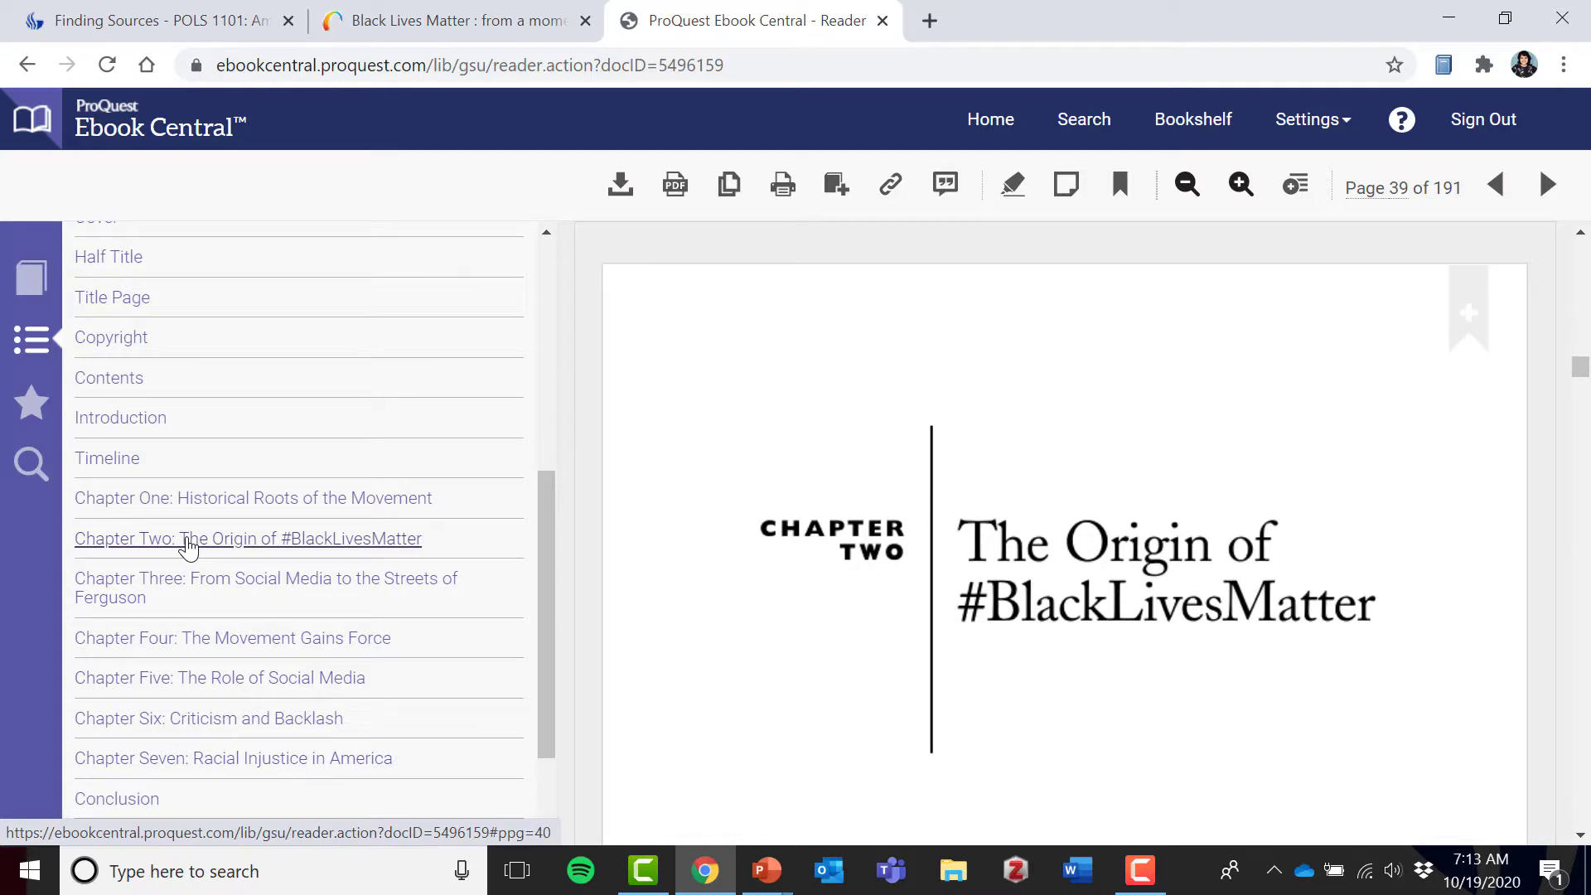
Search within the book for "trayvon martin".
{"action": "scroll", "coordinate": [188, 543], "scroll_direction": "up", "scroll_amount": 5}
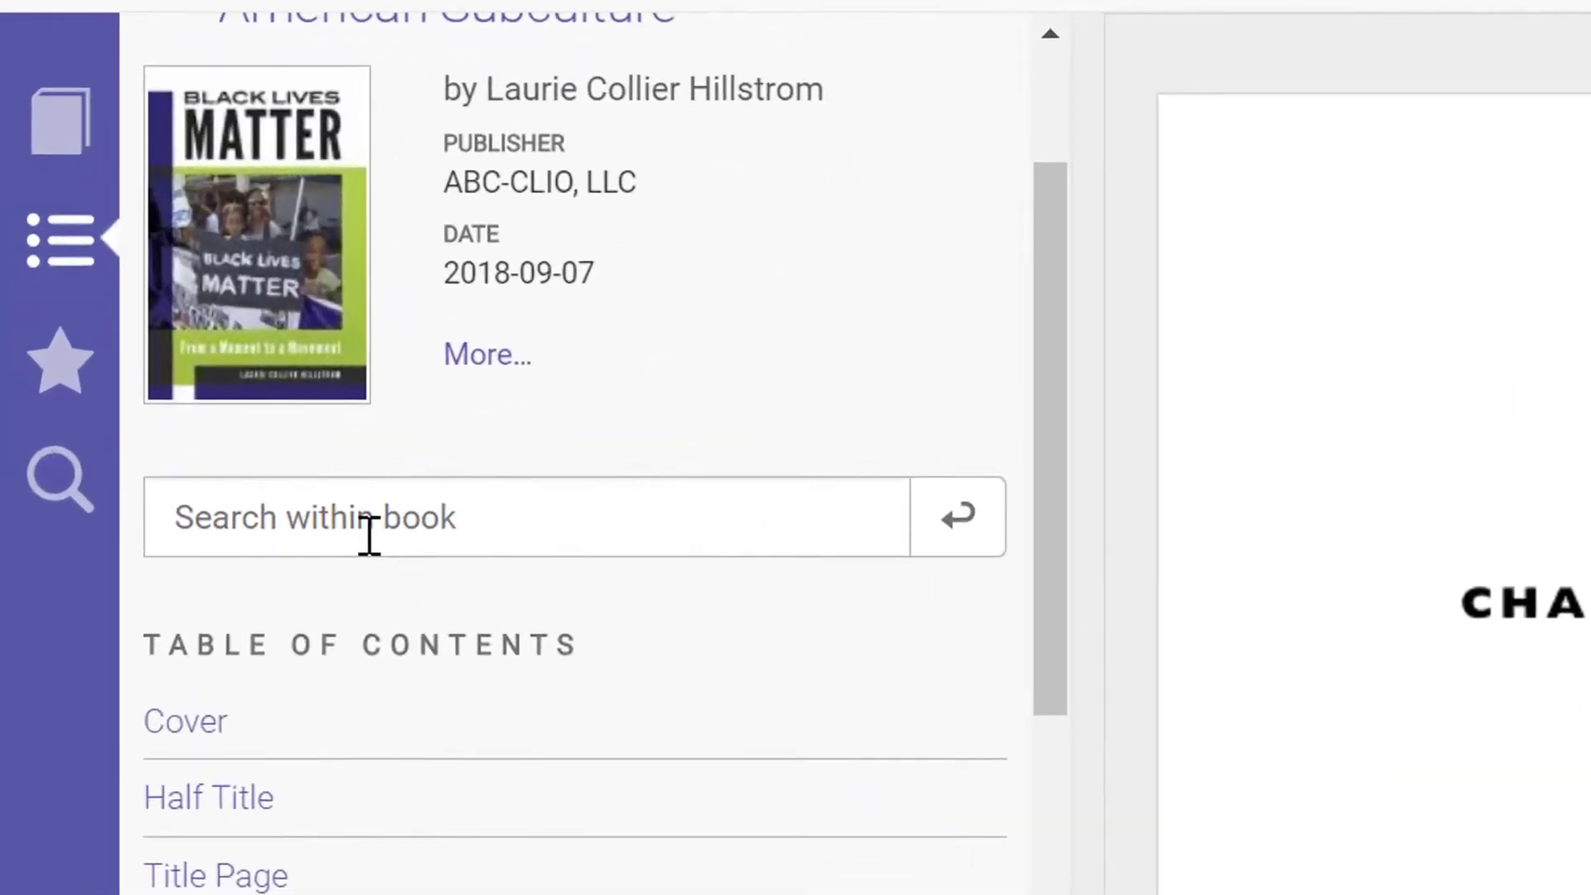
{"action": "left_click", "coordinate": [369, 537]}
{"action": "type", "text": "trayvo"}
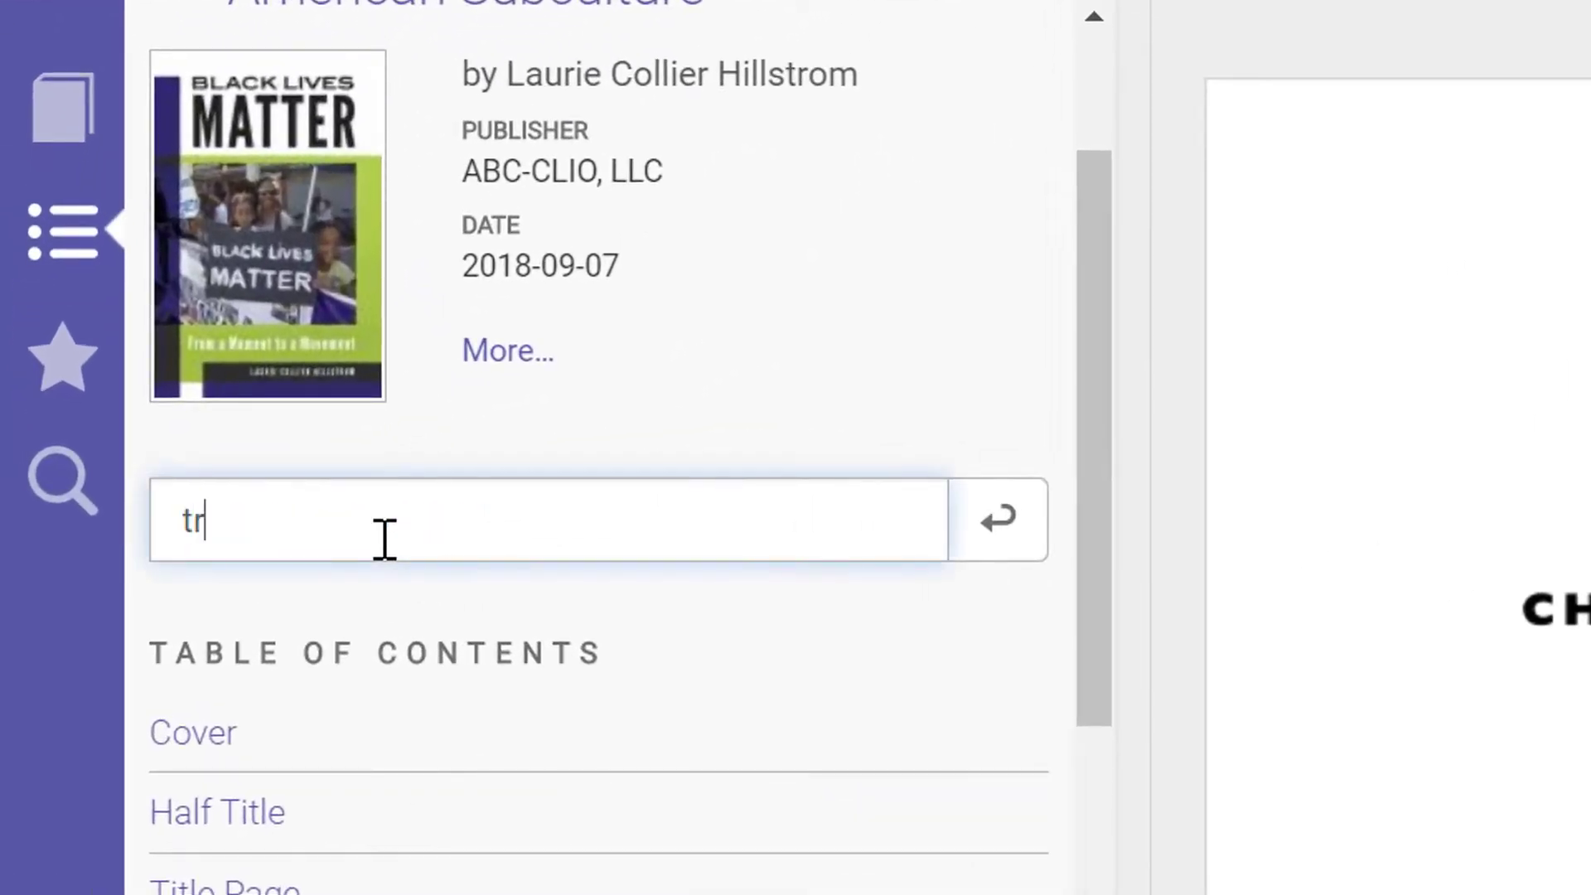
{"action": "type", "text": "n martin"}
{"action": "key", "text": "Return"}
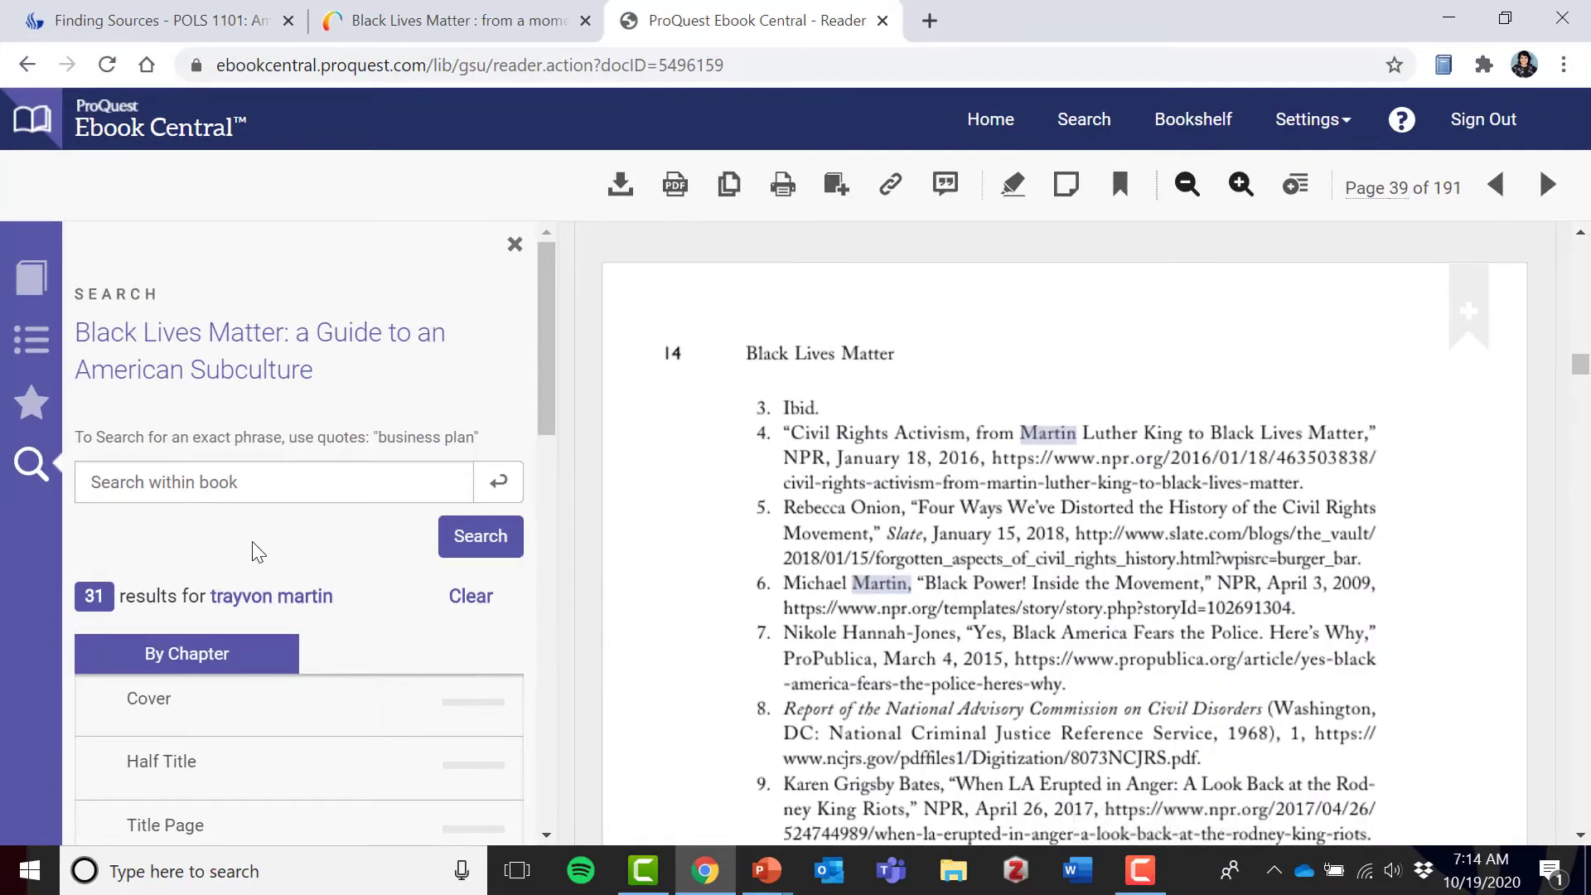
Expand the Introduction and Timeline chapters in the in-book search results and look through their matching passages.
{"action": "scroll", "coordinate": [259, 552], "scroll_direction": "down", "scroll_amount": 7}
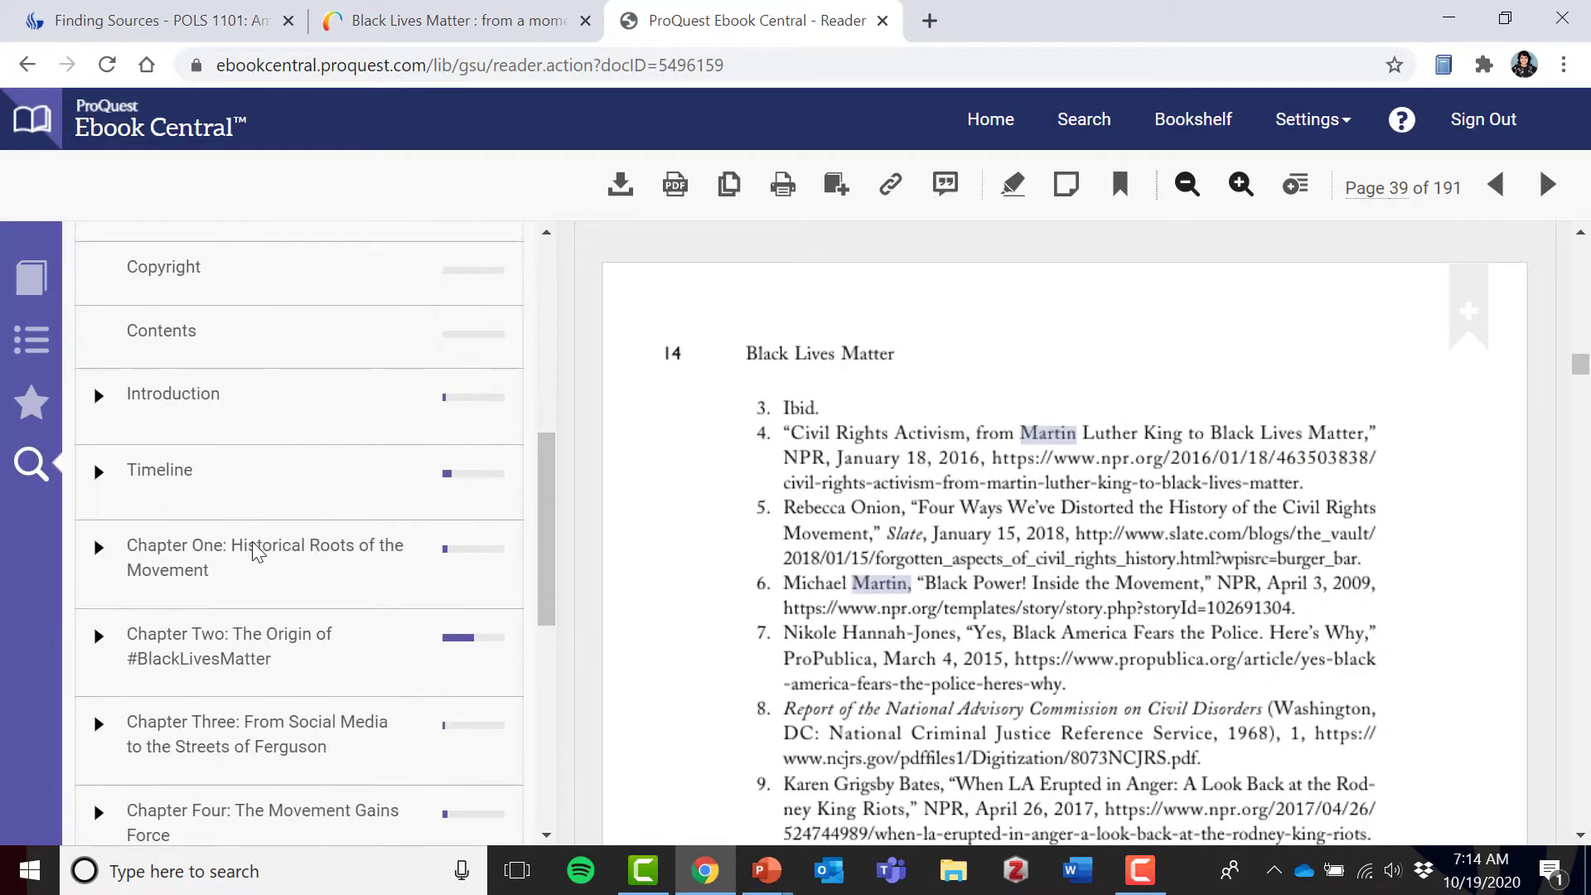
{"action": "left_click", "coordinate": [98, 395]}
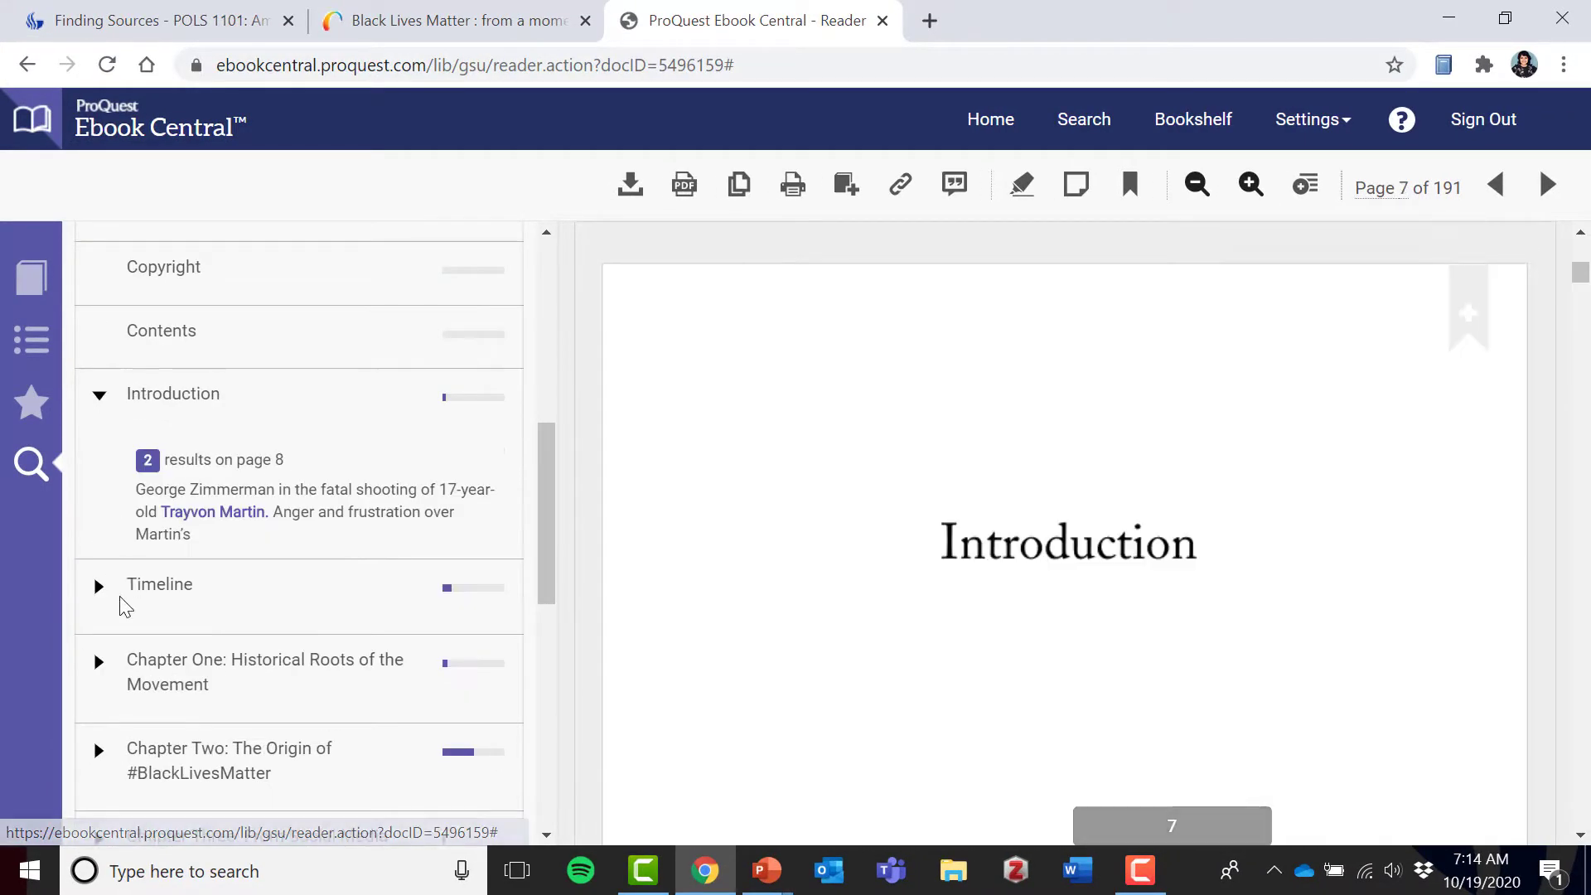
{"action": "left_click", "coordinate": [97, 590]}
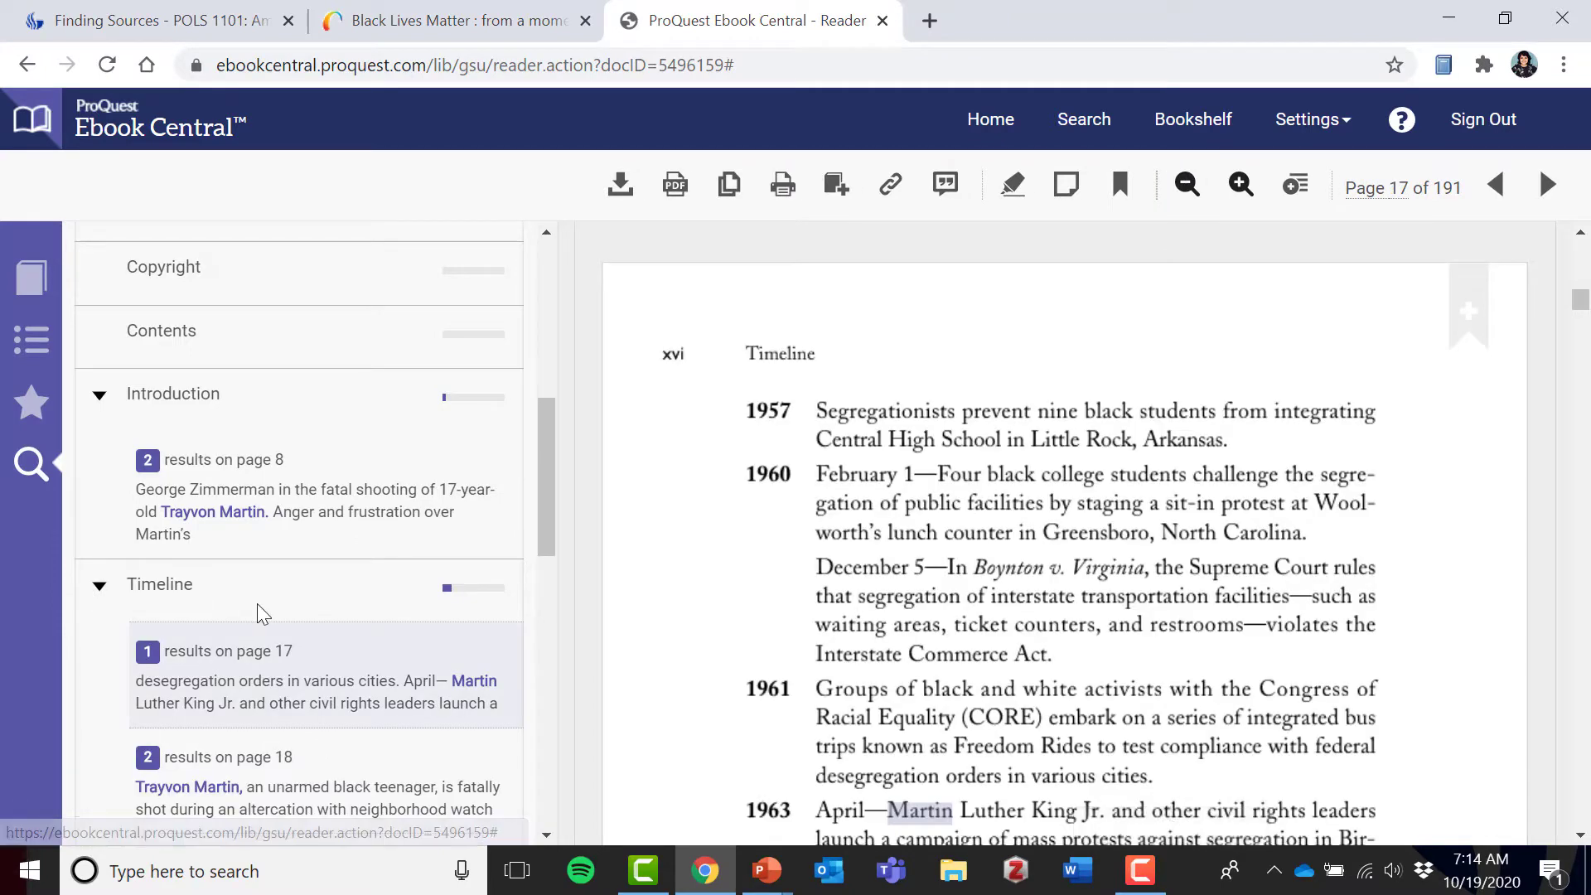
{"action": "scroll", "coordinate": [264, 613], "scroll_direction": "down", "scroll_amount": 4}
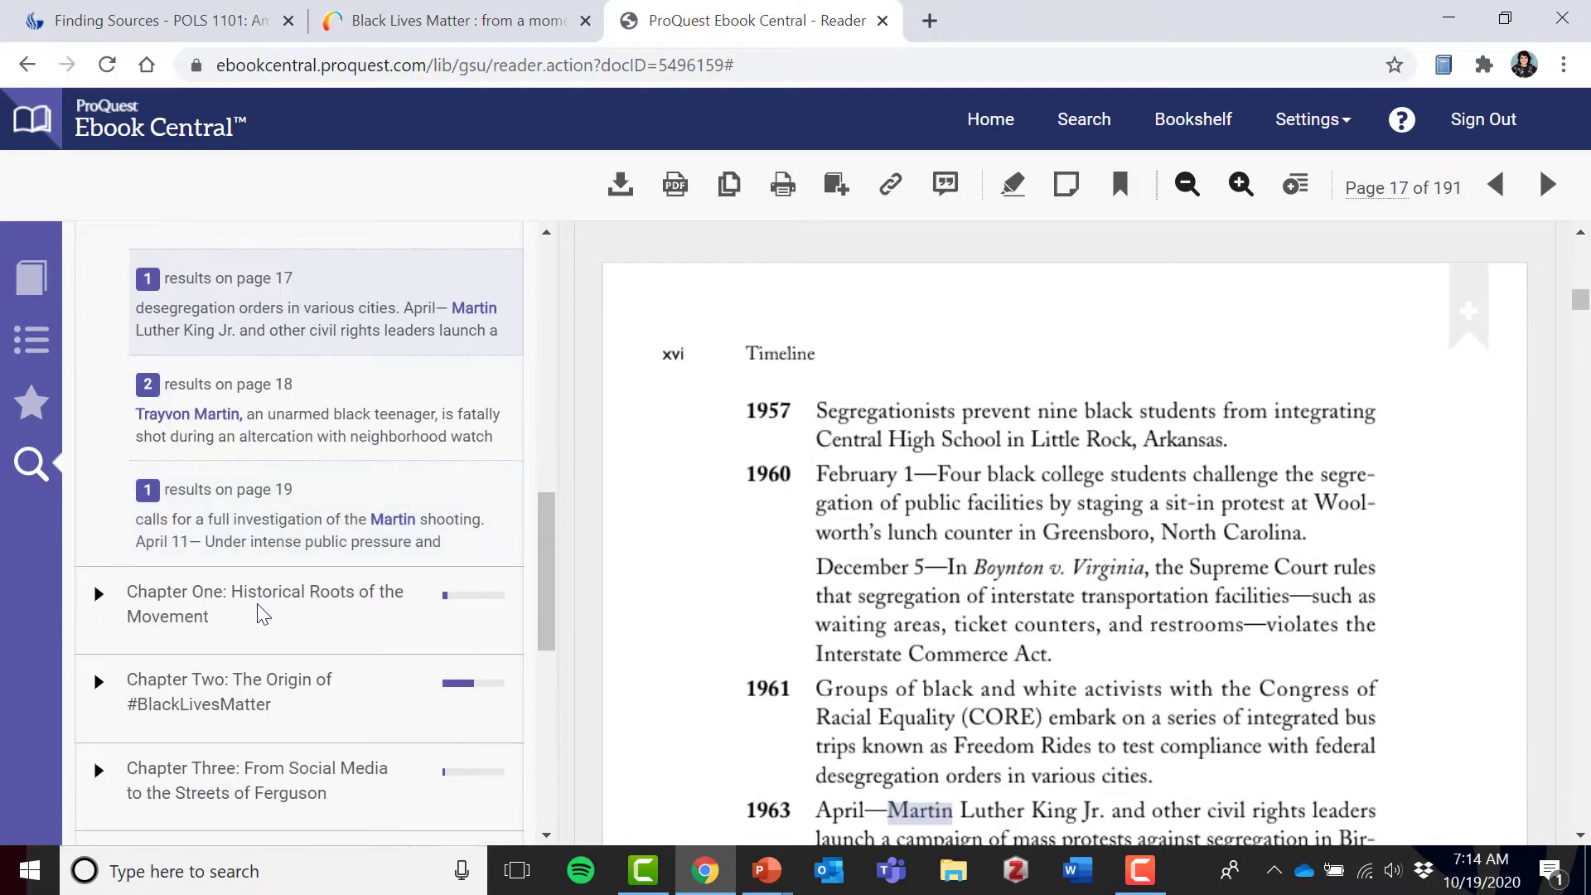
{"action": "scroll", "coordinate": [263, 613], "scroll_direction": "down", "scroll_amount": 1}
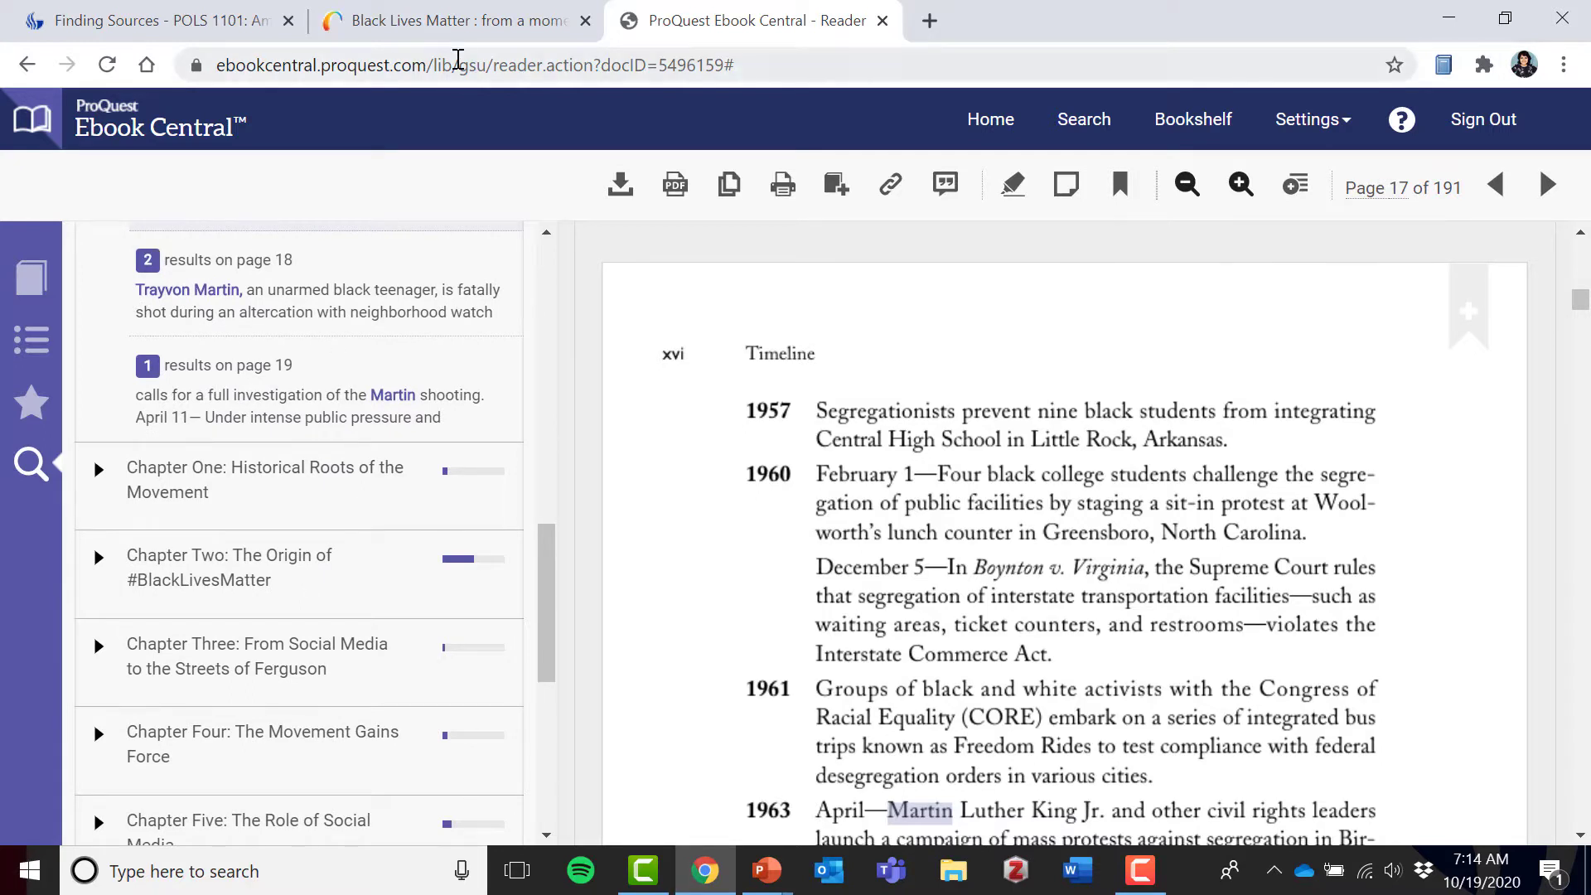
Close the ebook reader and the library catalog record to return to the Finding Sources guide.
{"action": "left_click", "coordinate": [883, 22]}
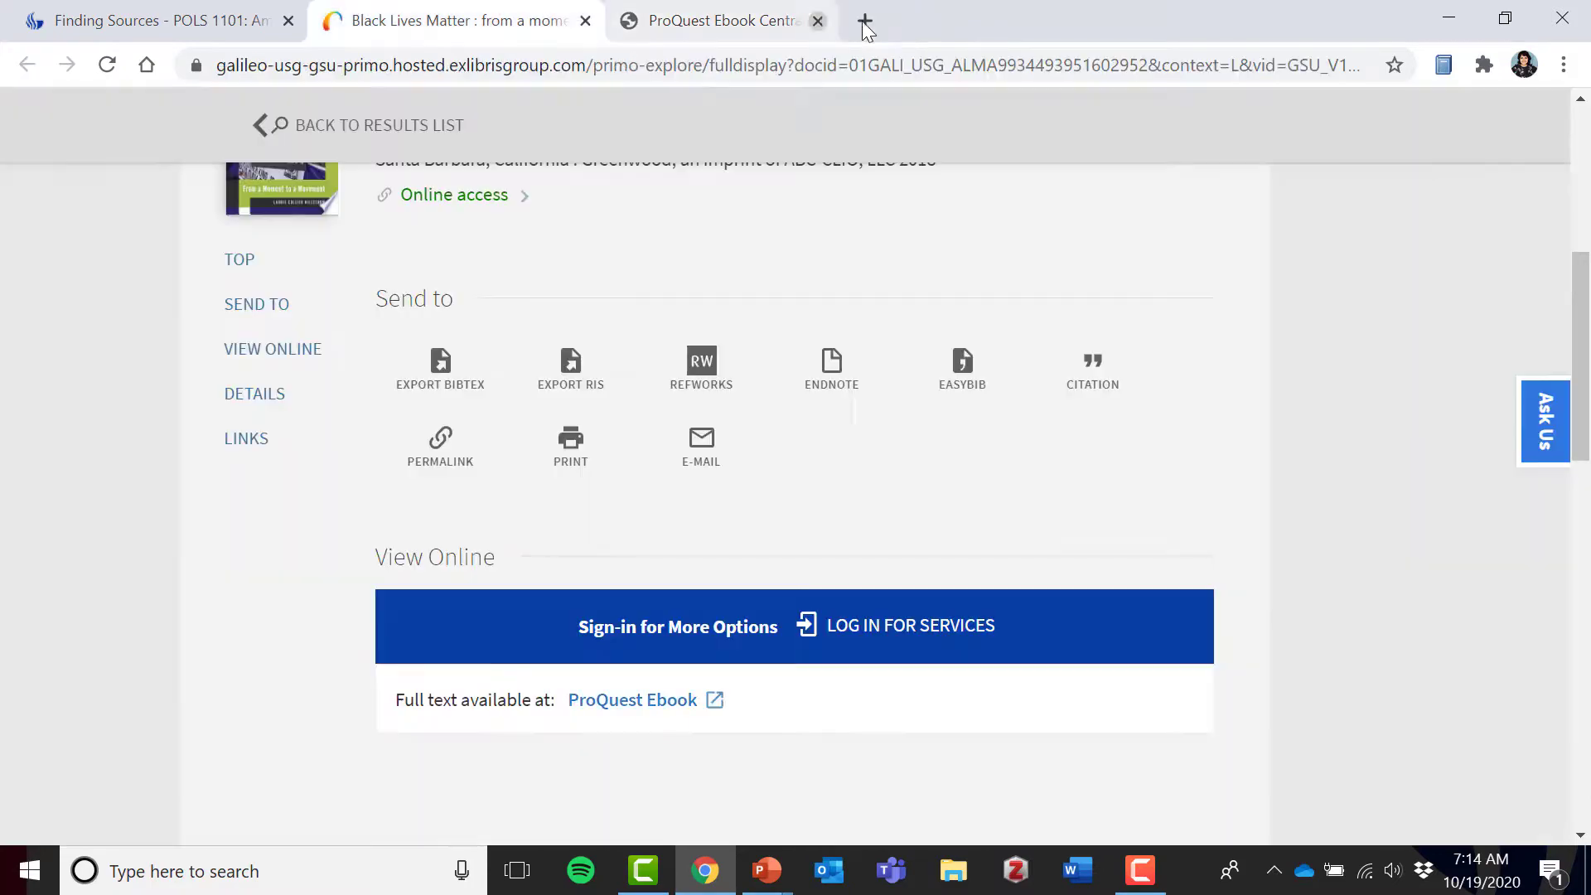
{"action": "left_click", "coordinate": [585, 23]}
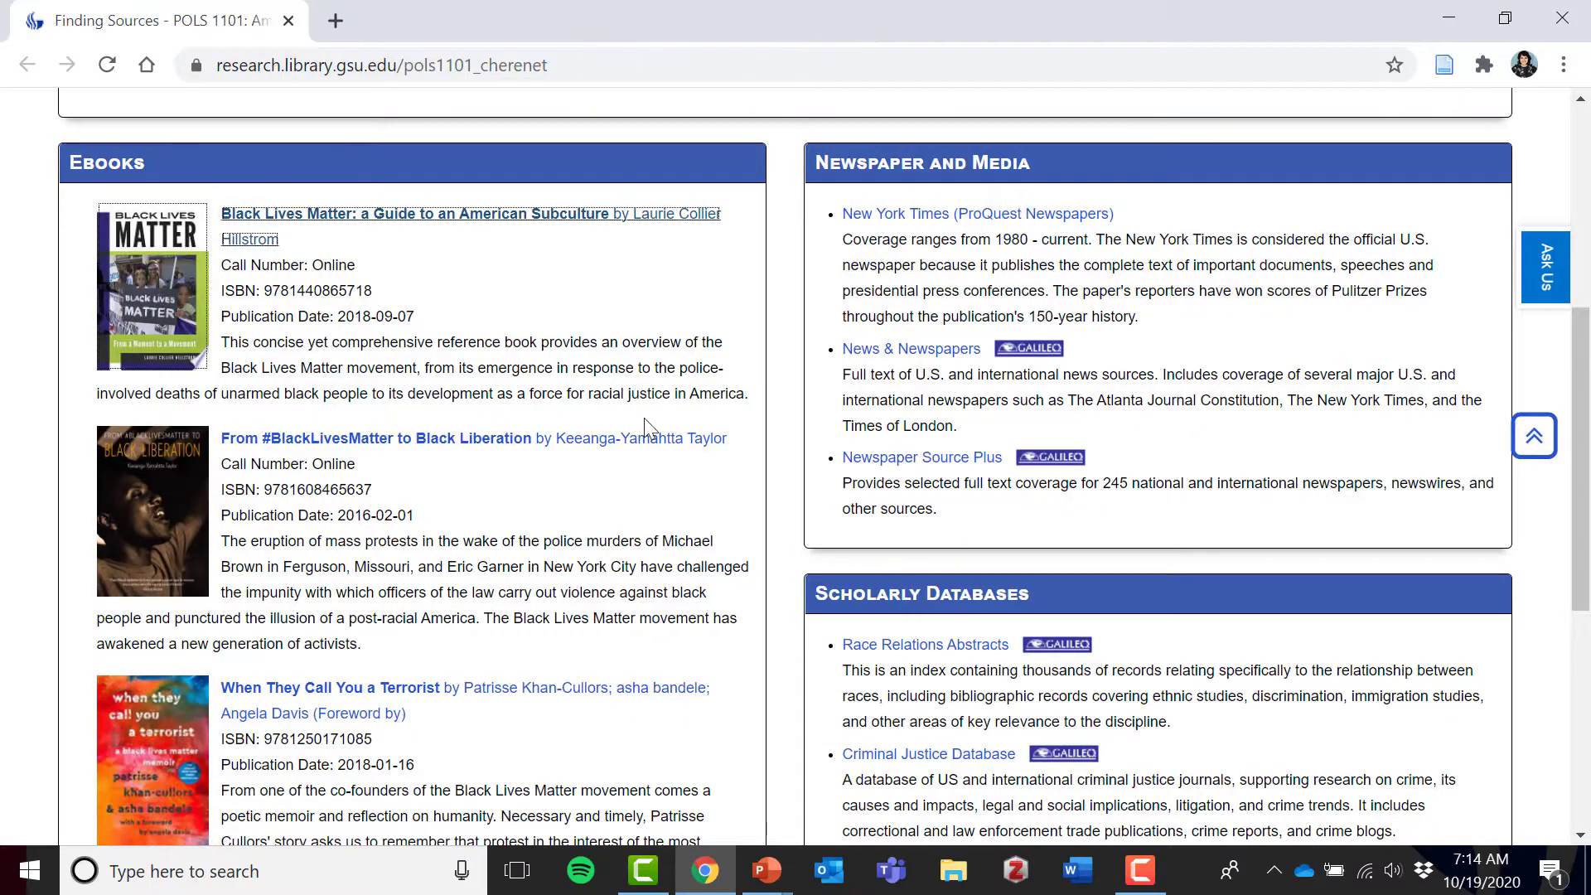
{"action": "scroll", "coordinate": [643, 418], "scroll_direction": "up", "scroll_amount": 4}
{"action": "scroll", "coordinate": [655, 464], "scroll_direction": "down", "scroll_amount": 4}
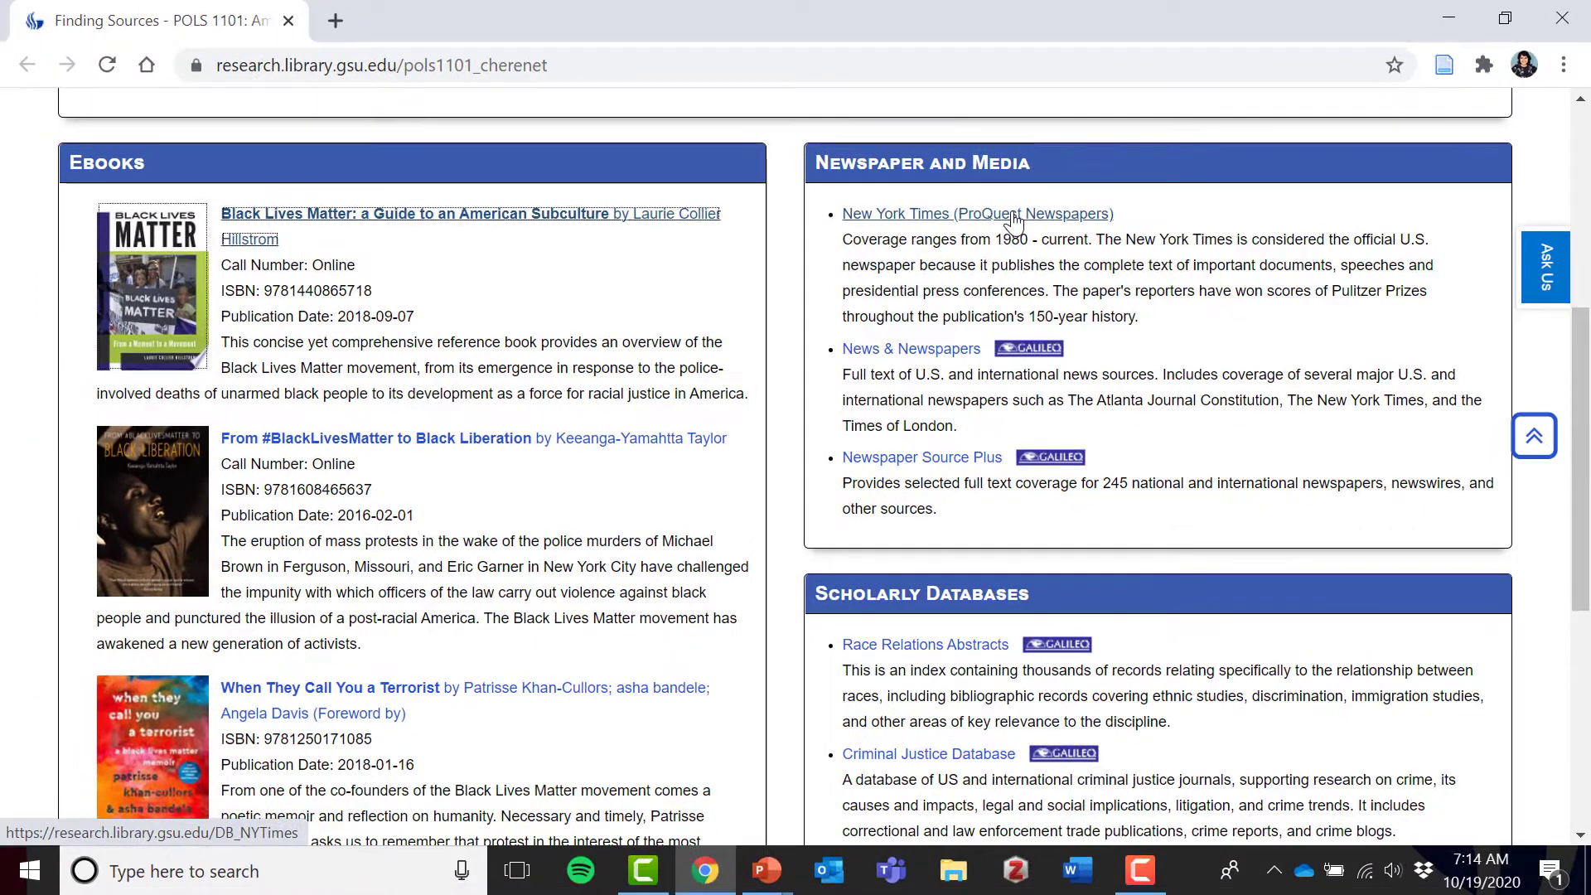
Open the New York Times (ProQuest Newspapers) database from the guide and search it for "Black lives matter" as an exact phrase.
{"action": "left_click", "coordinate": [804, 294]}
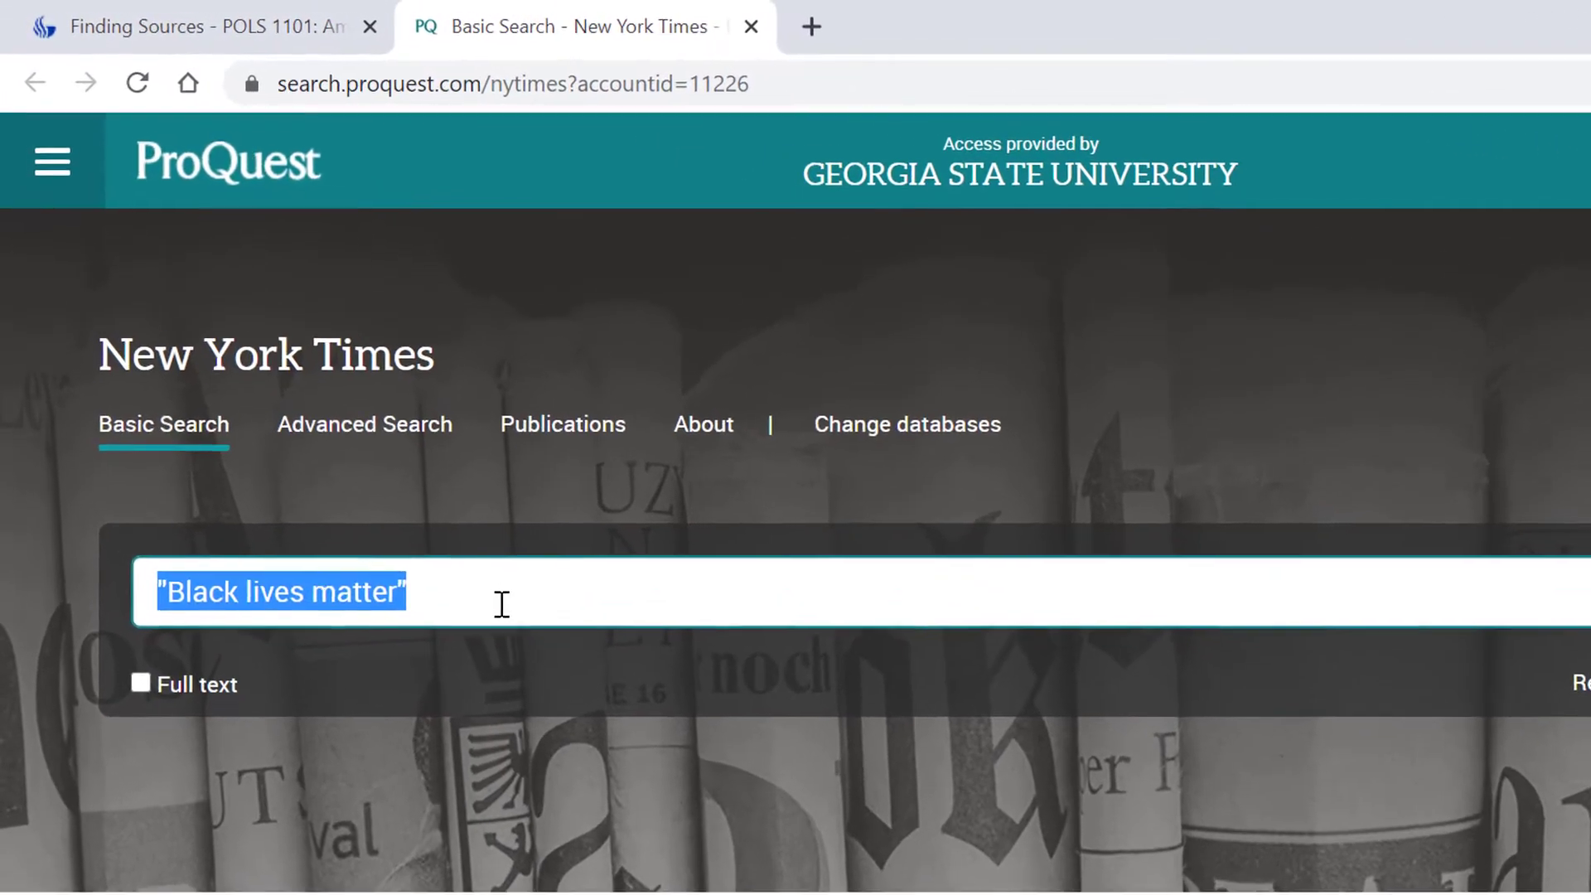
{"action": "left_click", "coordinate": [380, 463]}
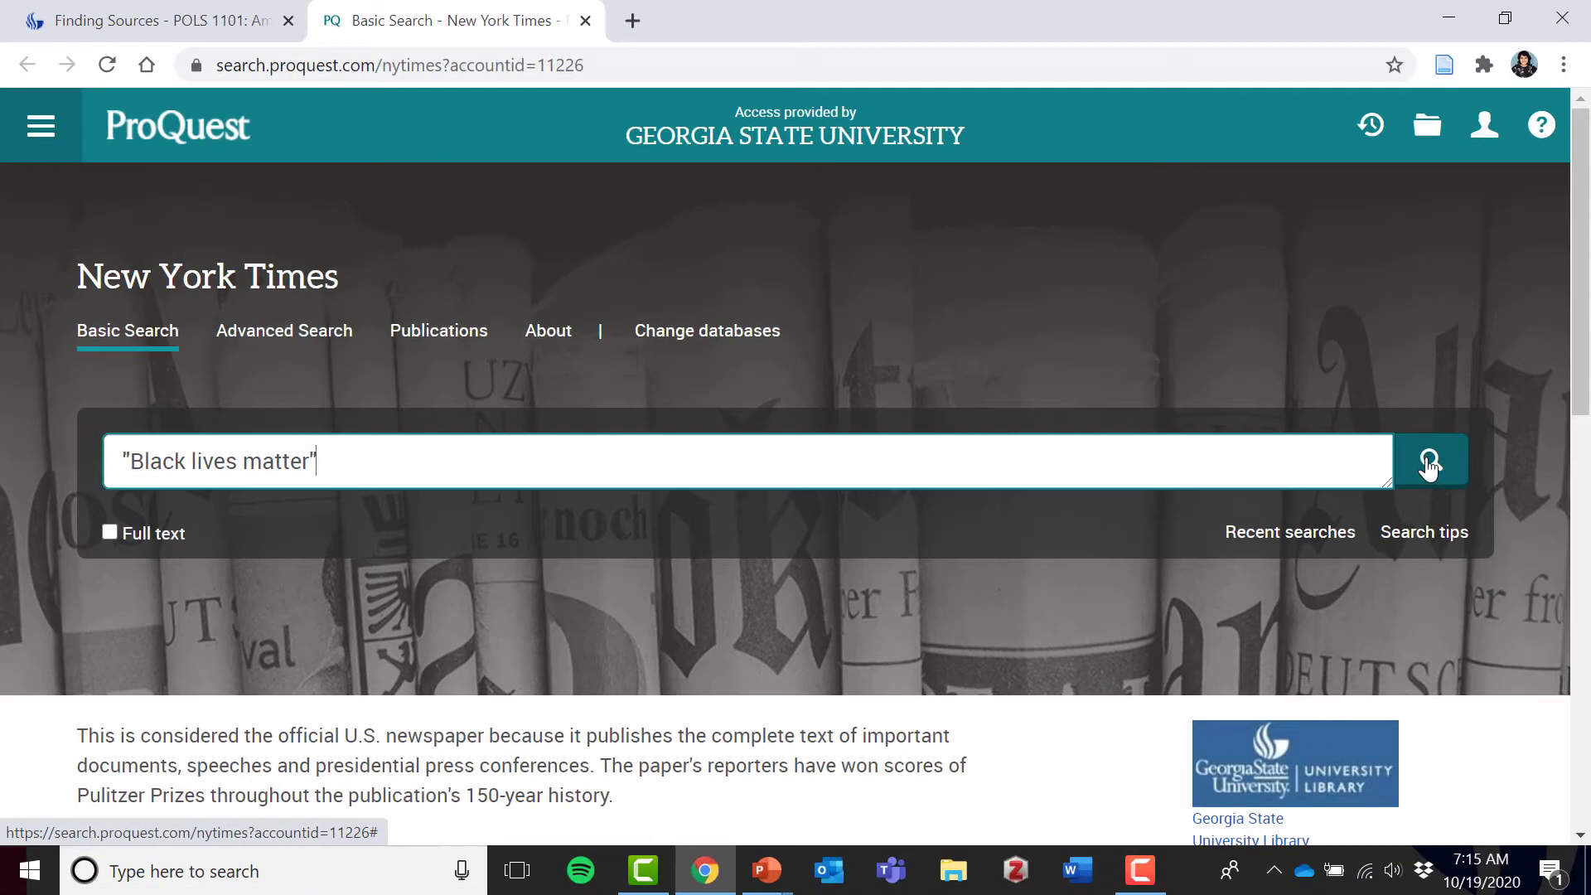
{"action": "left_click", "coordinate": [1429, 464]}
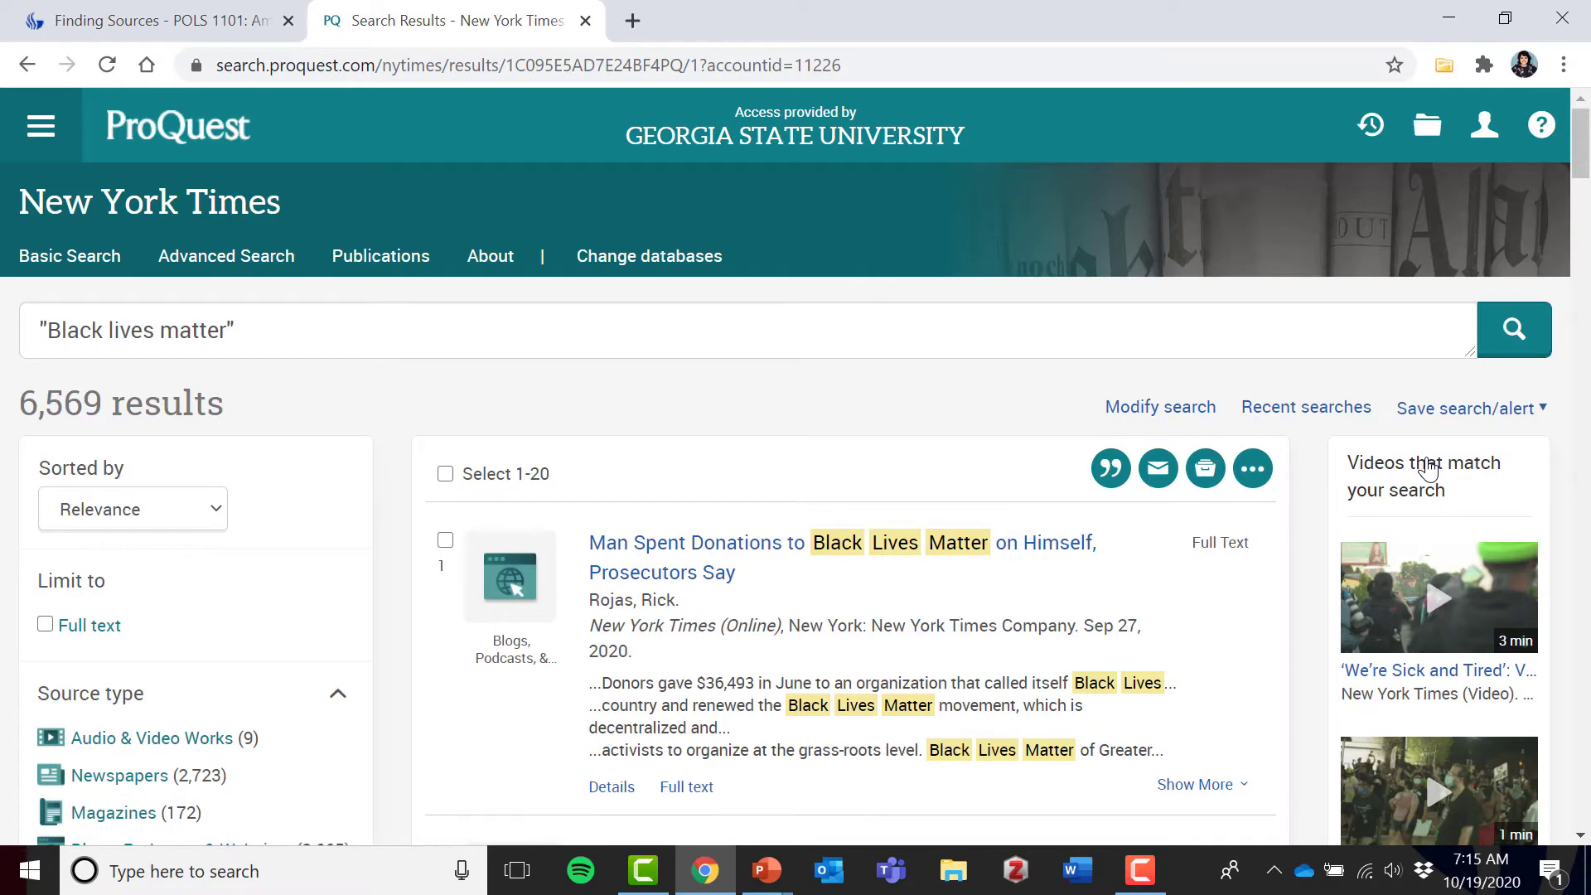
Open the full text of the article "How Teenage Activists Are Talking to Family About Racial Injustice" from the results.
{"action": "scroll", "coordinate": [1185, 543], "scroll_direction": "down", "scroll_amount": 3}
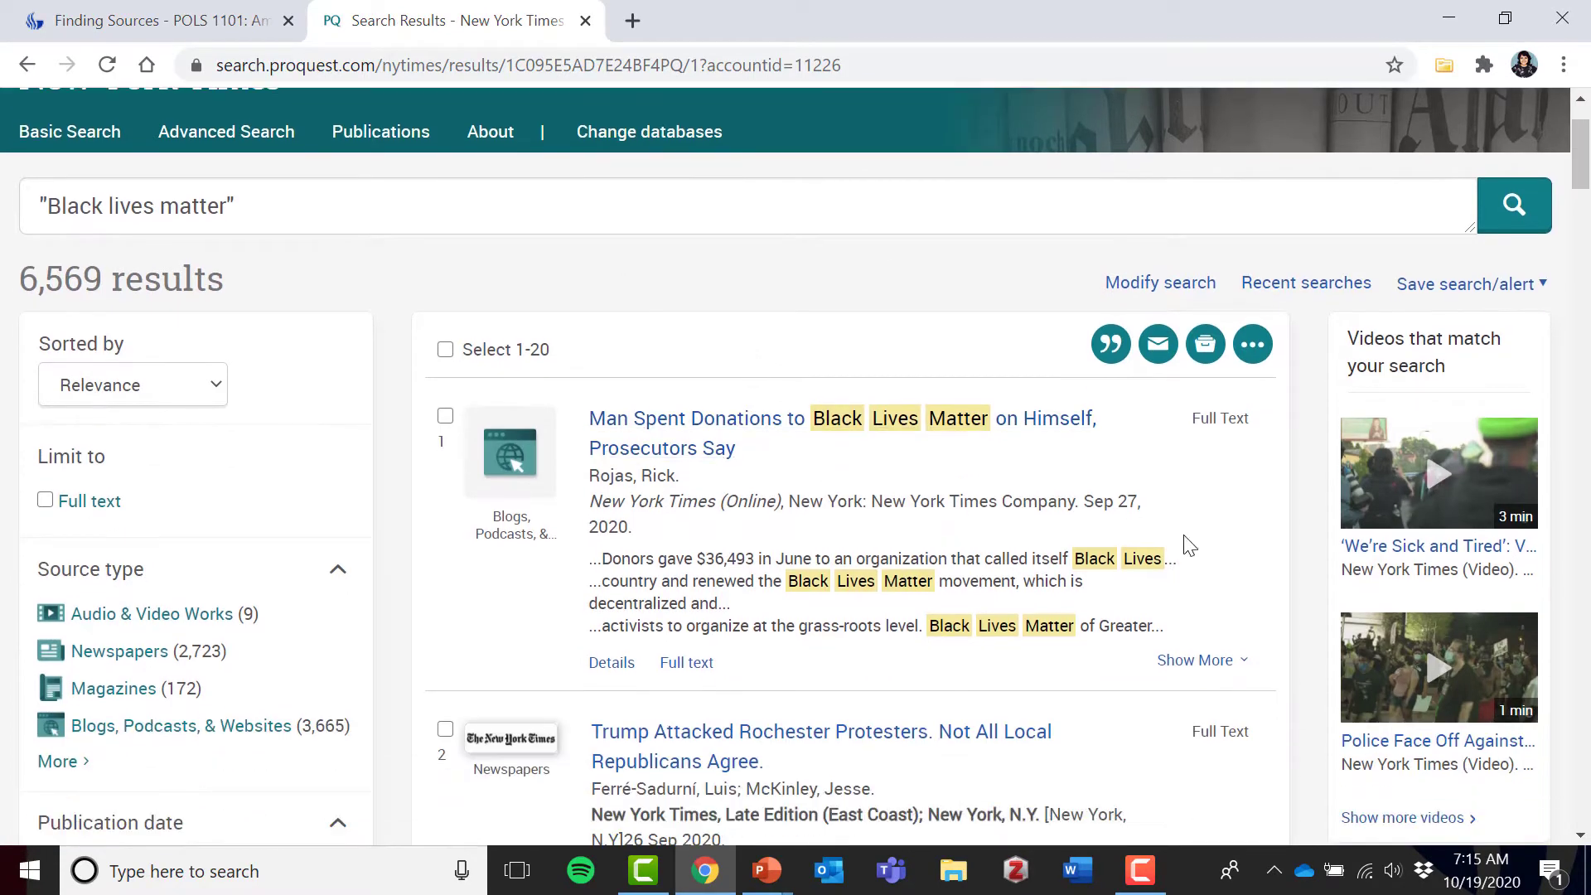
{"action": "scroll", "coordinate": [1185, 543], "scroll_direction": "down", "scroll_amount": 9}
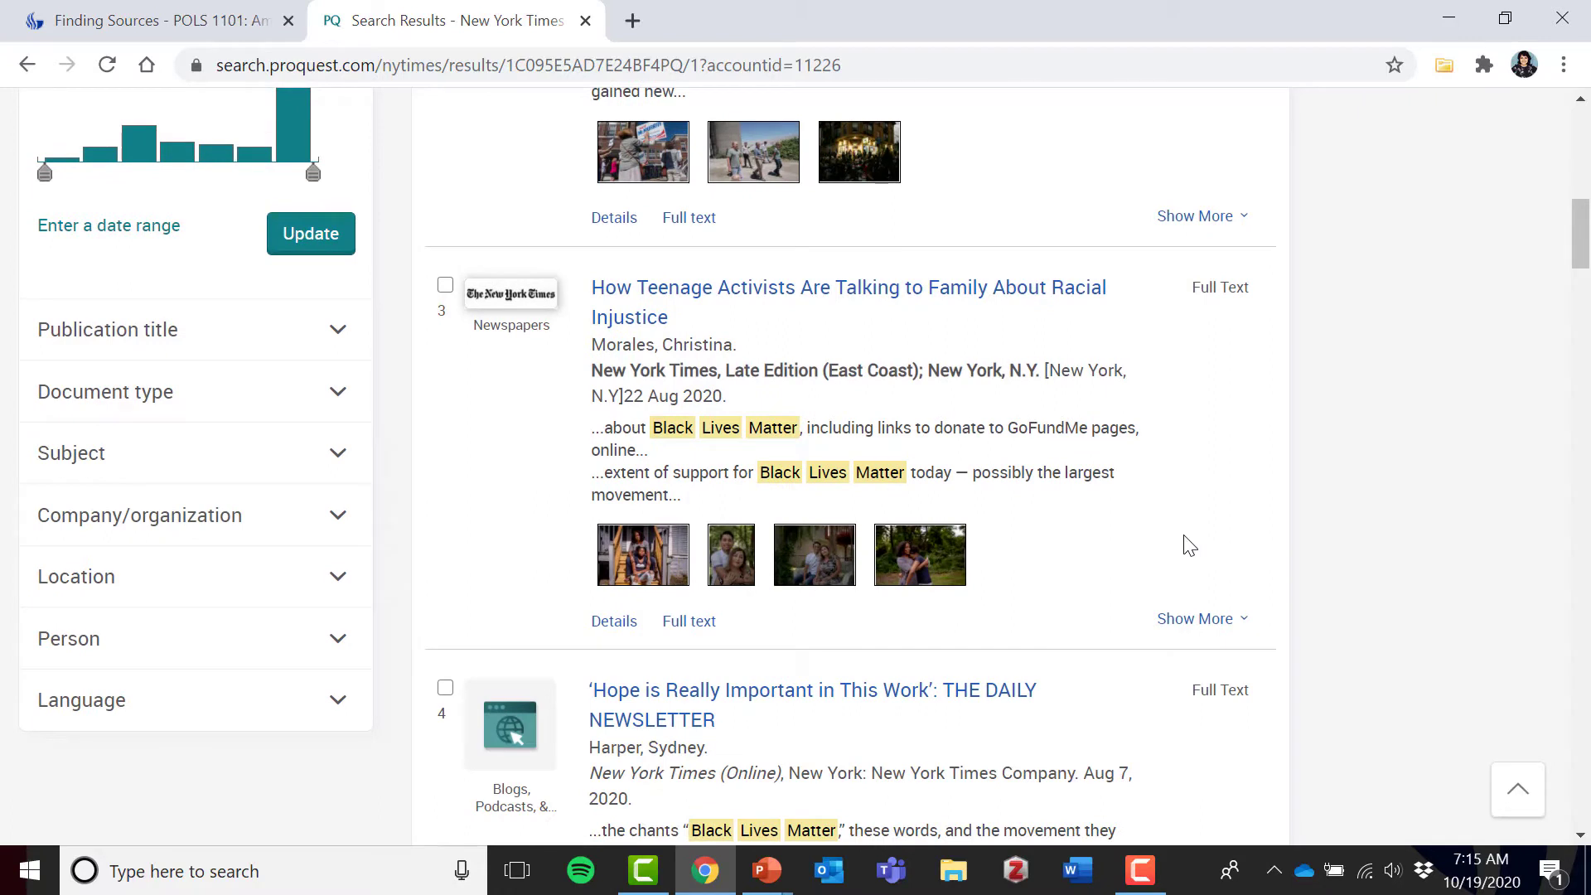
{"action": "left_click", "coordinate": [686, 621]}
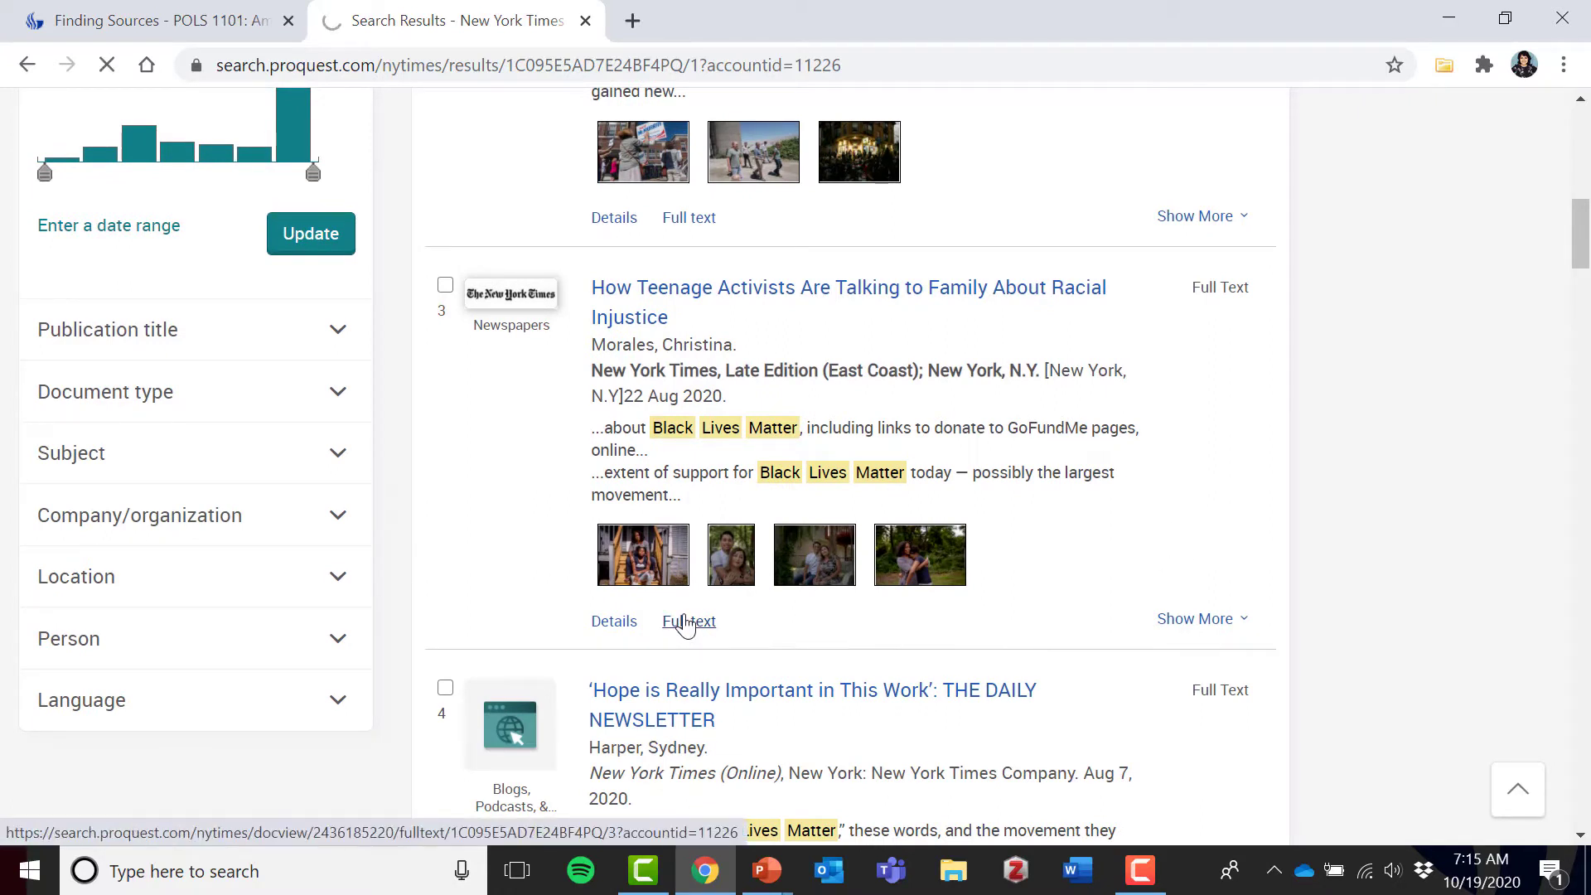
Look through the article's full text down to its end, including the highlighted search terms, and return to its beginning.
{"action": "scroll", "coordinate": [5, 568], "scroll_direction": "down", "scroll_amount": 1}
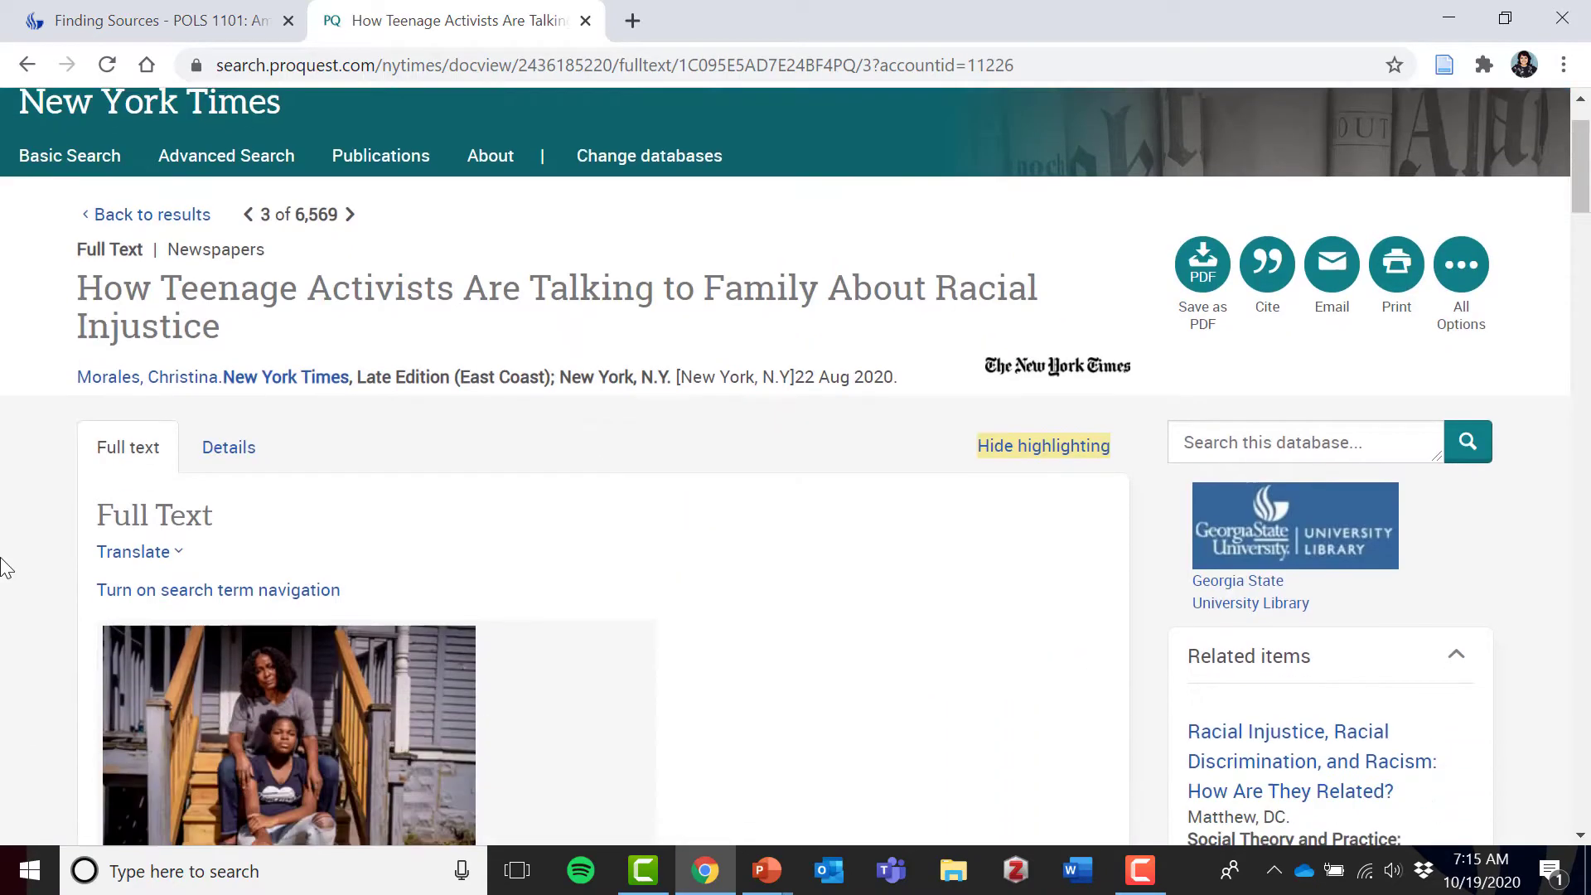
{"action": "scroll", "coordinate": [5, 567], "scroll_direction": "down", "scroll_amount": 7}
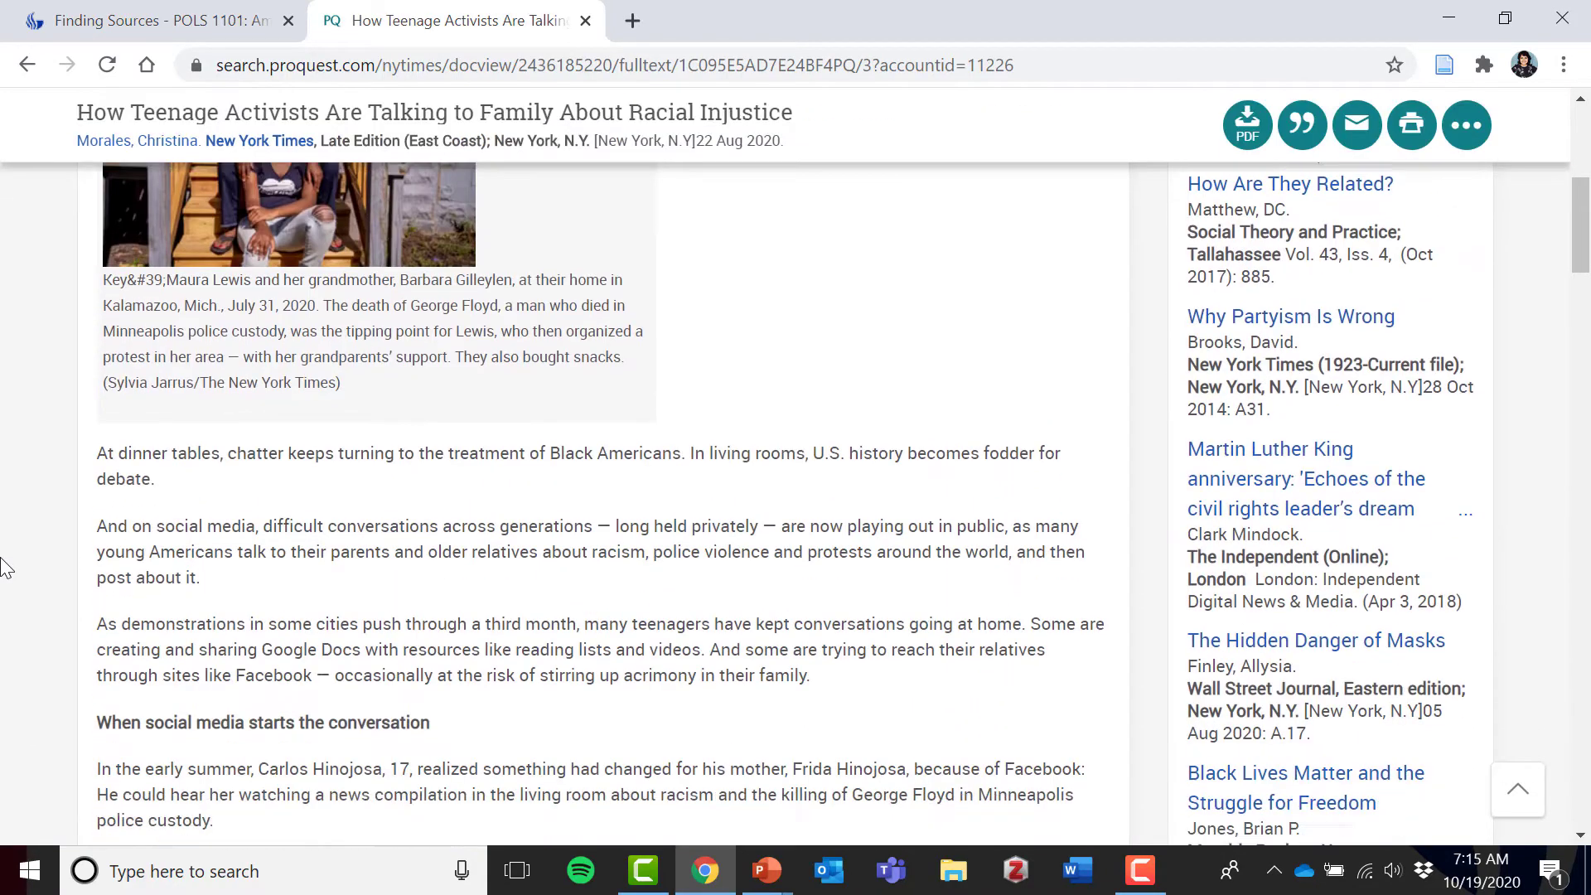
{"action": "scroll", "coordinate": [5, 567], "scroll_direction": "down", "scroll_amount": 11}
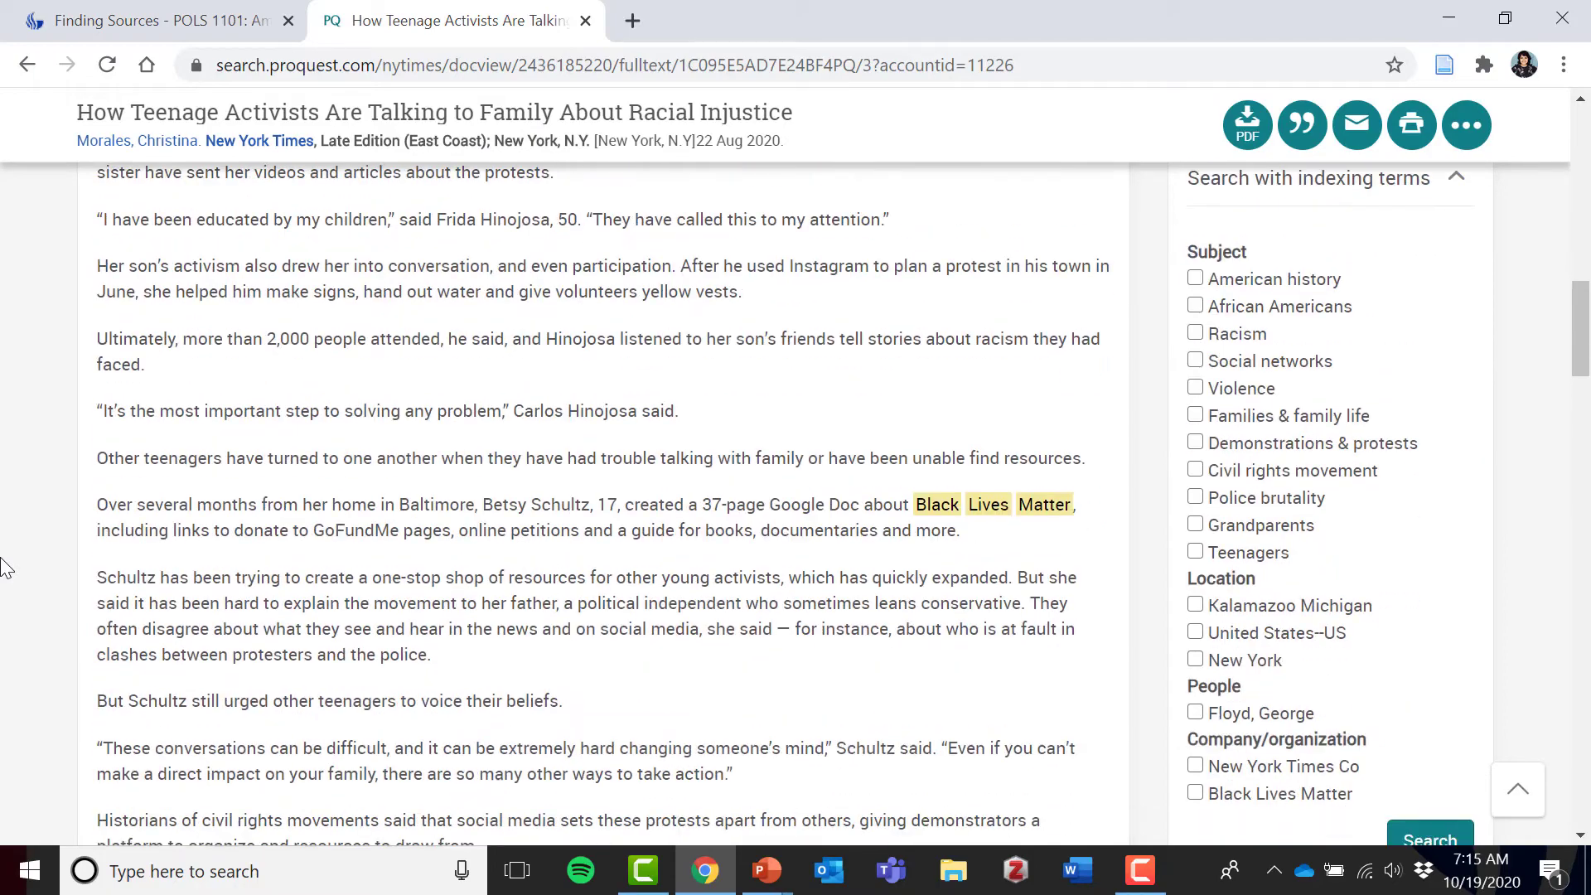
{"action": "scroll", "coordinate": [5, 567], "scroll_direction": "down", "scroll_amount": 13}
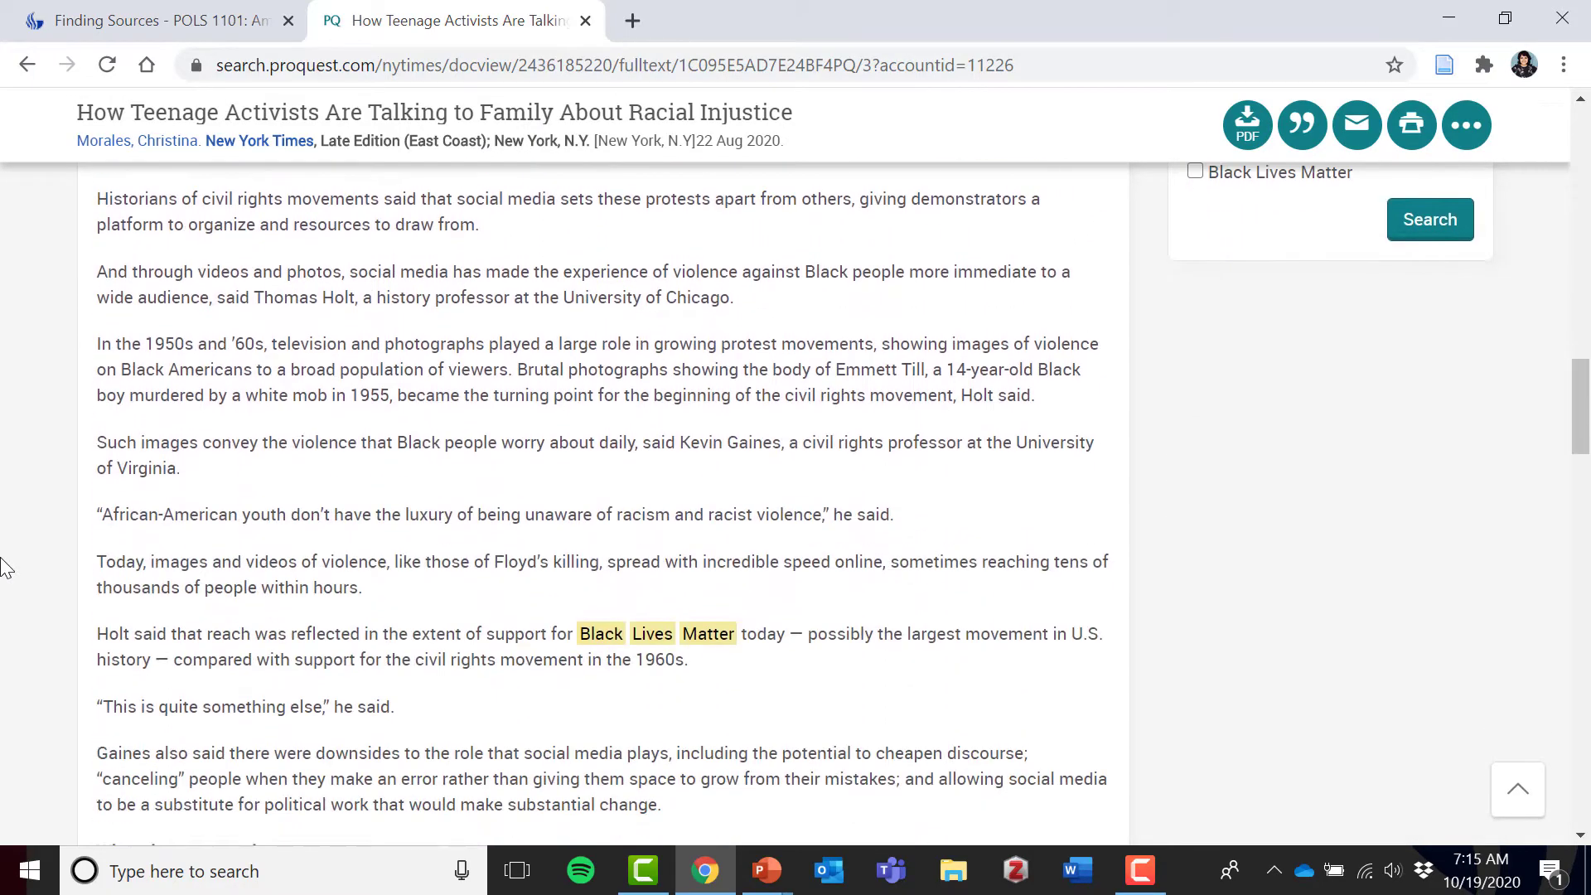
{"action": "scroll", "coordinate": [5, 567], "scroll_direction": "down", "scroll_amount": 14}
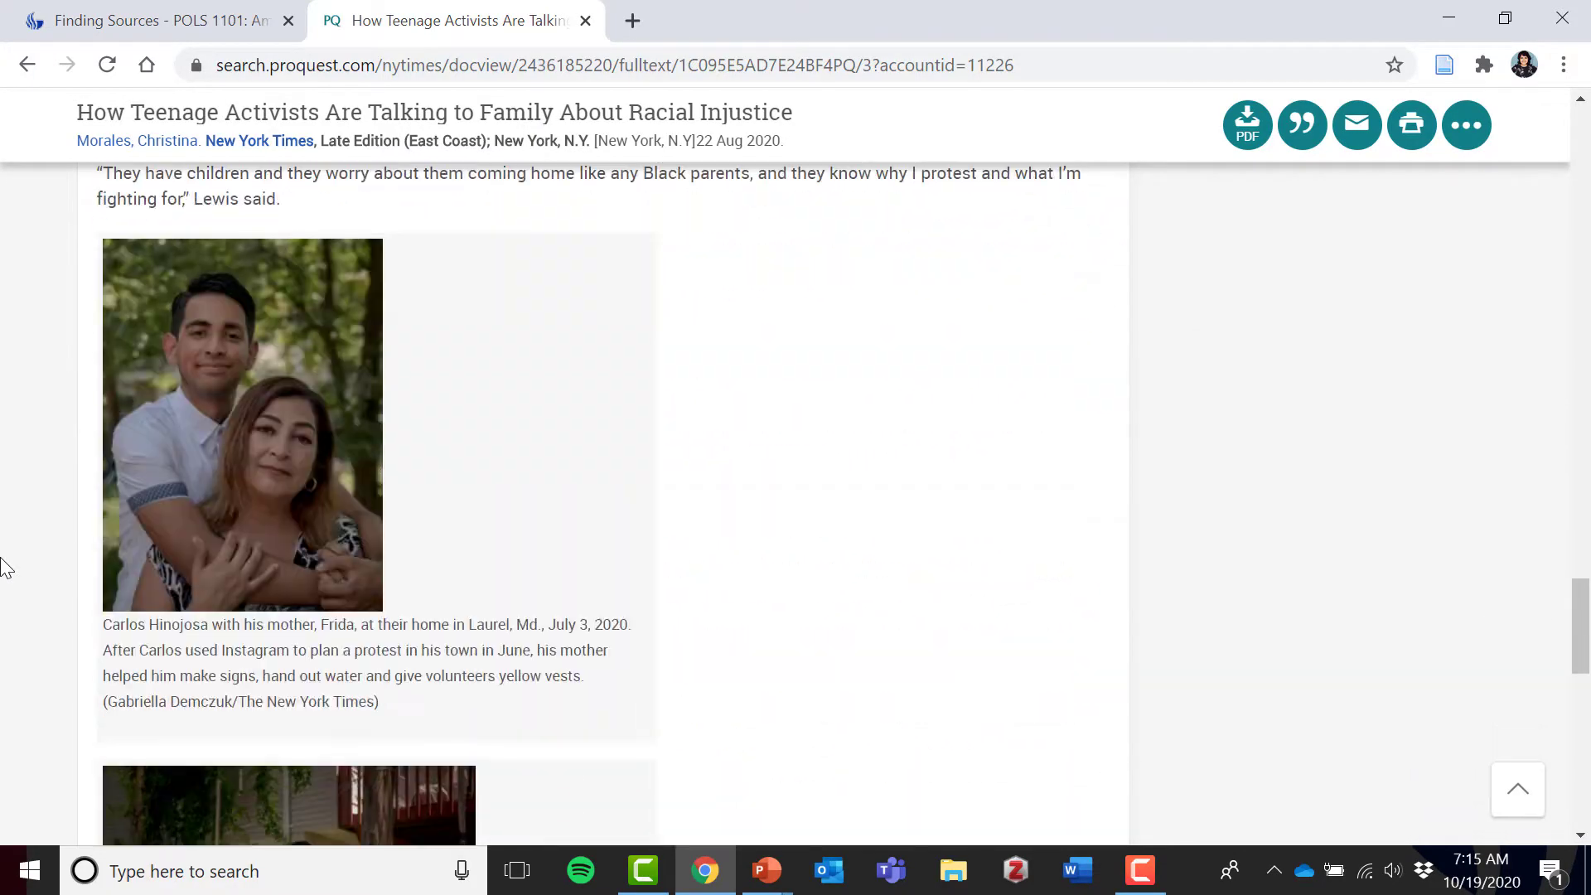
{"action": "scroll", "coordinate": [5, 568], "scroll_direction": "down", "scroll_amount": 9}
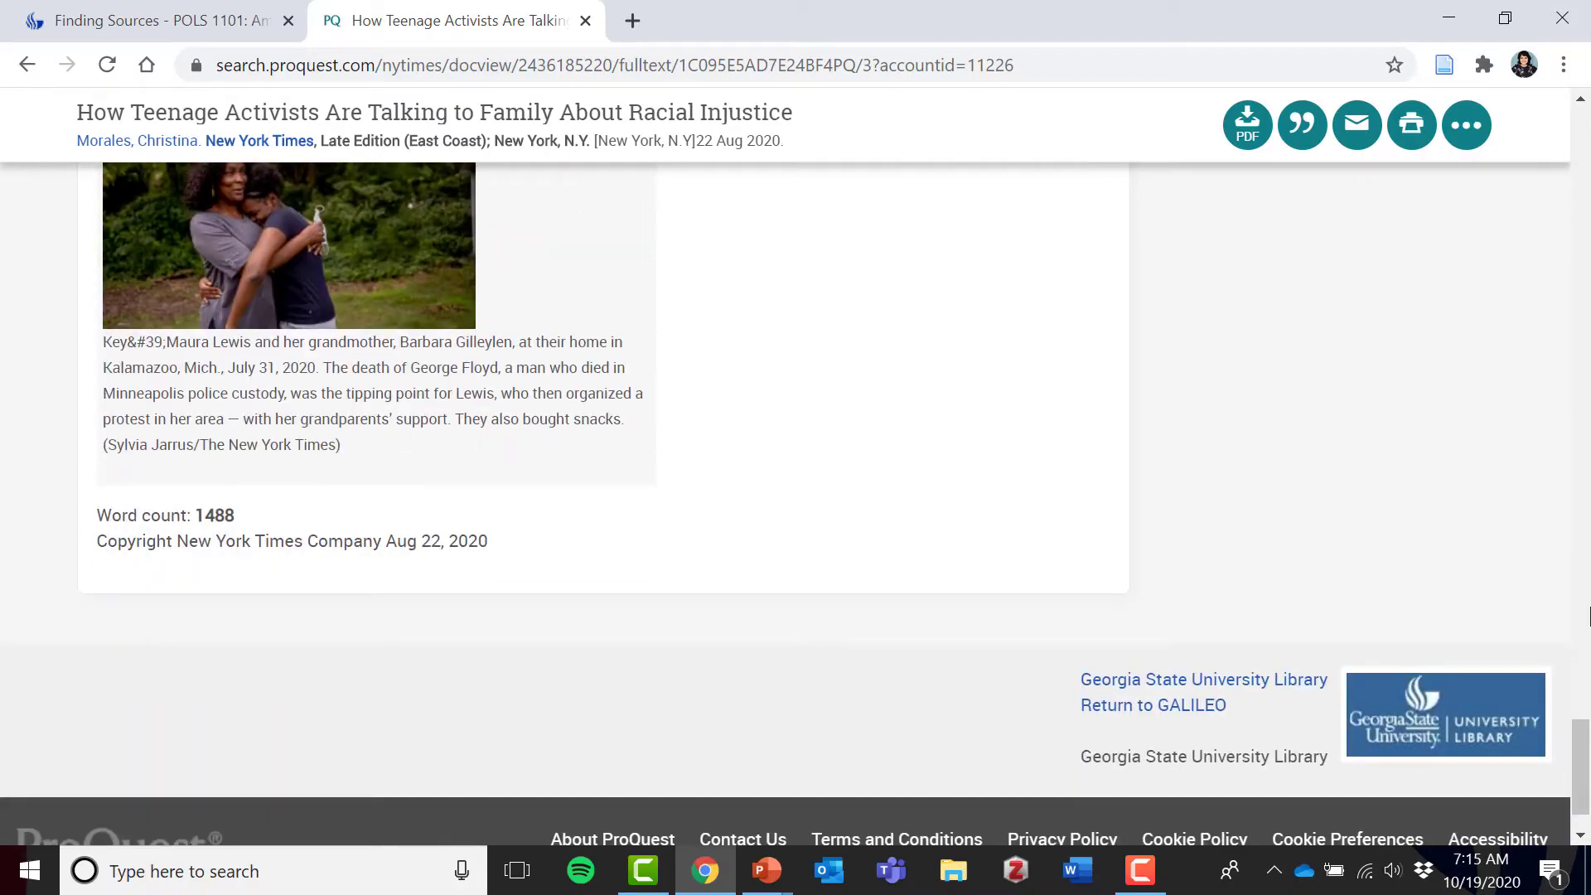
{"action": "left_click_drag", "start_coordinate": [1580, 749], "coordinate": [1586, 178]}
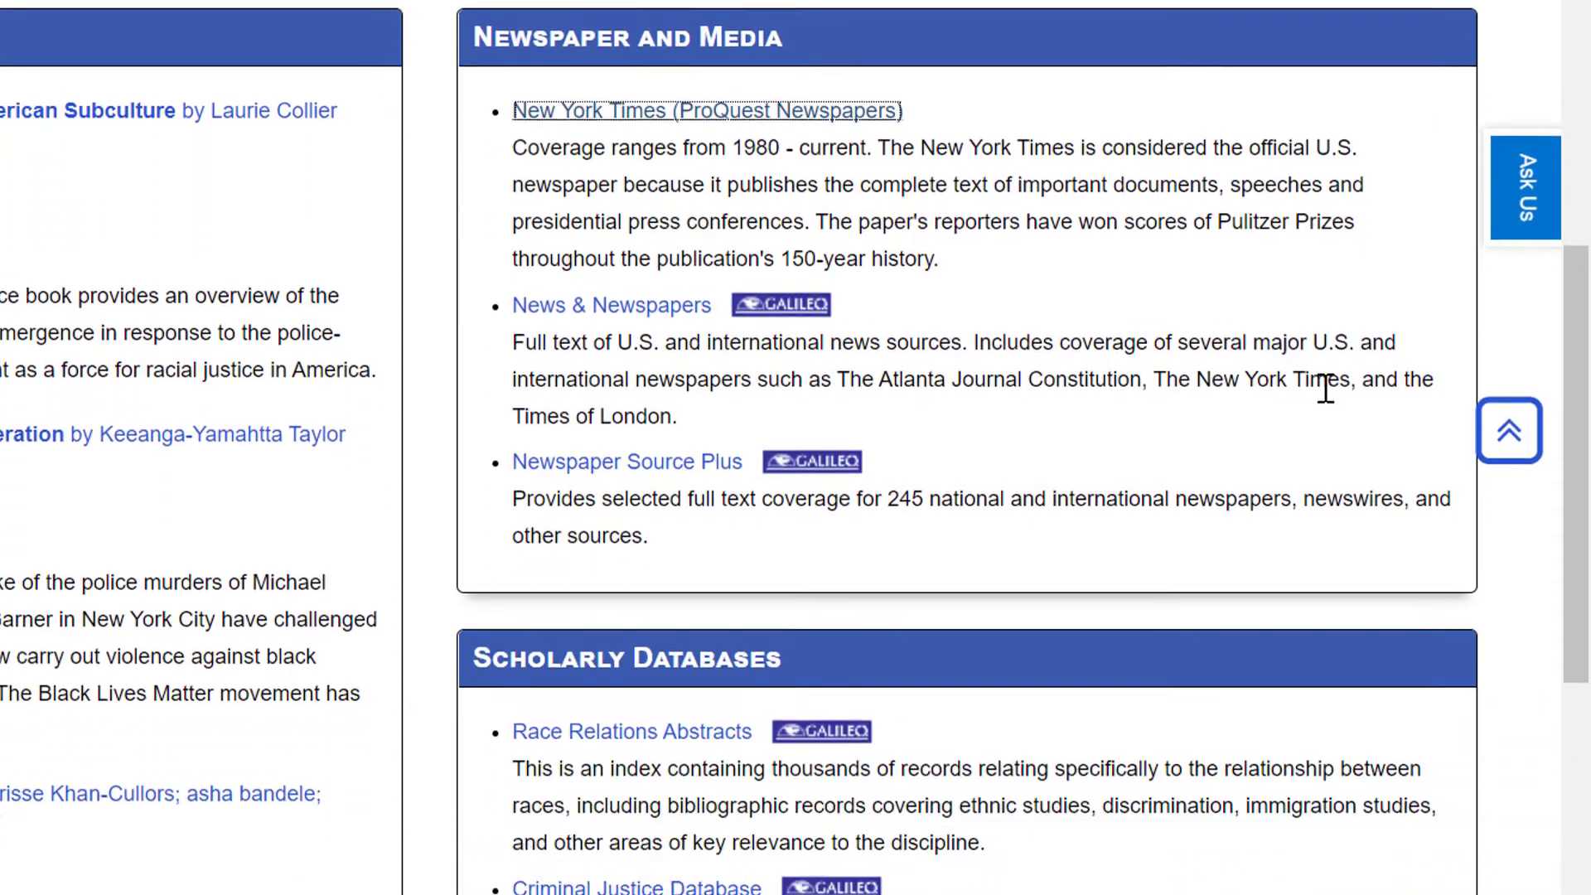
Open Race Relations Abstracts from the Scholarly Databases section of the Finding Sources guide.
{"action": "scroll", "coordinate": [1325, 585], "scroll_direction": "down", "scroll_amount": 4}
{"action": "scroll", "coordinate": [1328, 590], "scroll_direction": "up", "scroll_amount": 1}
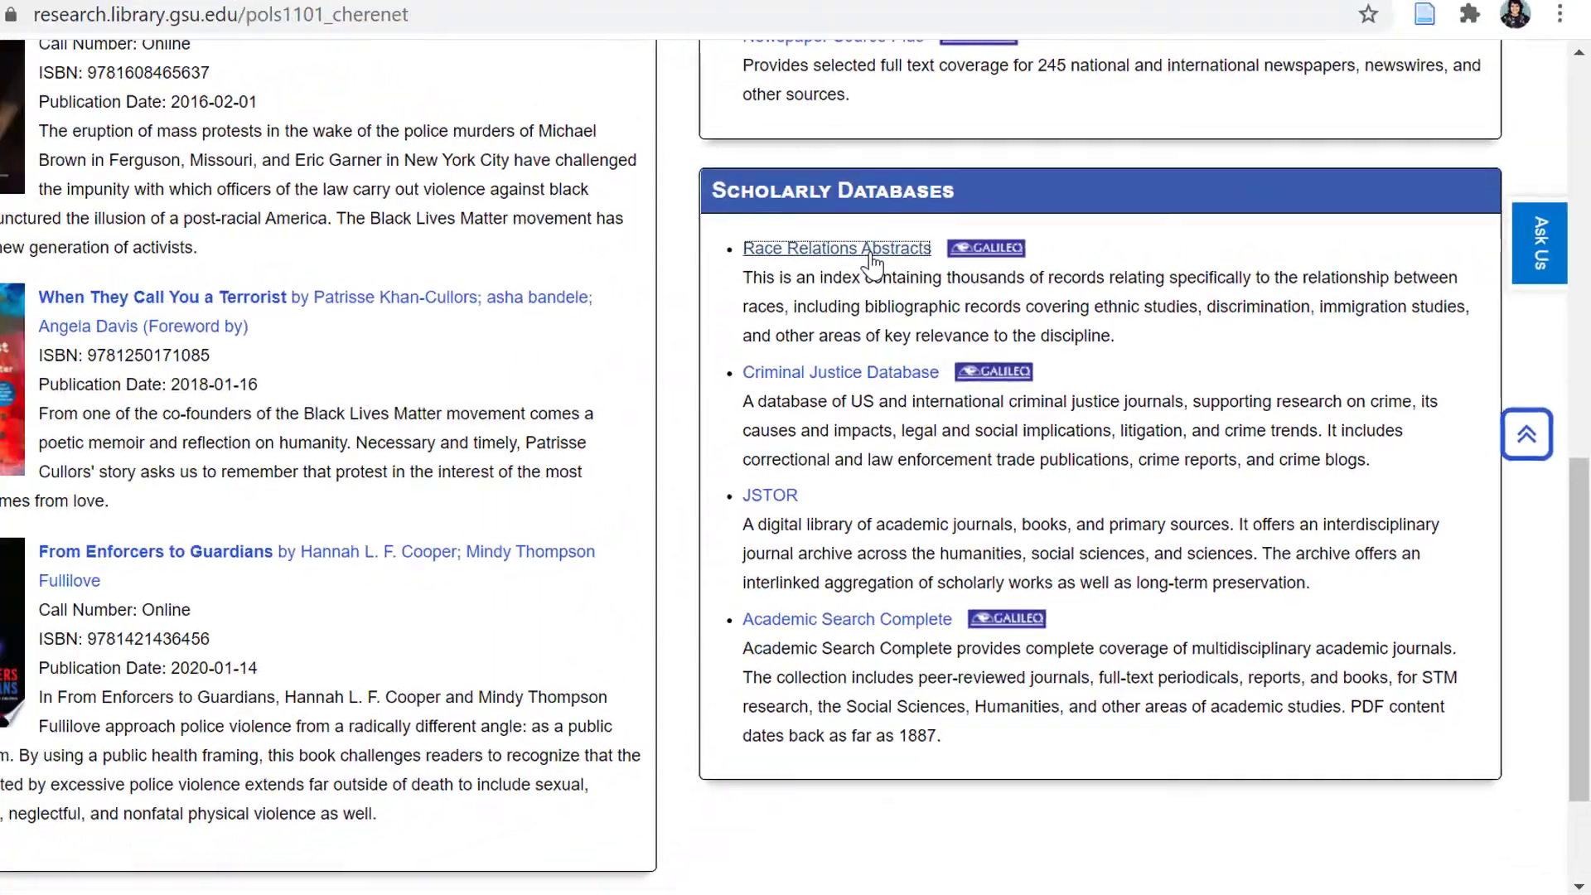
{"action": "left_click", "coordinate": [642, 195]}
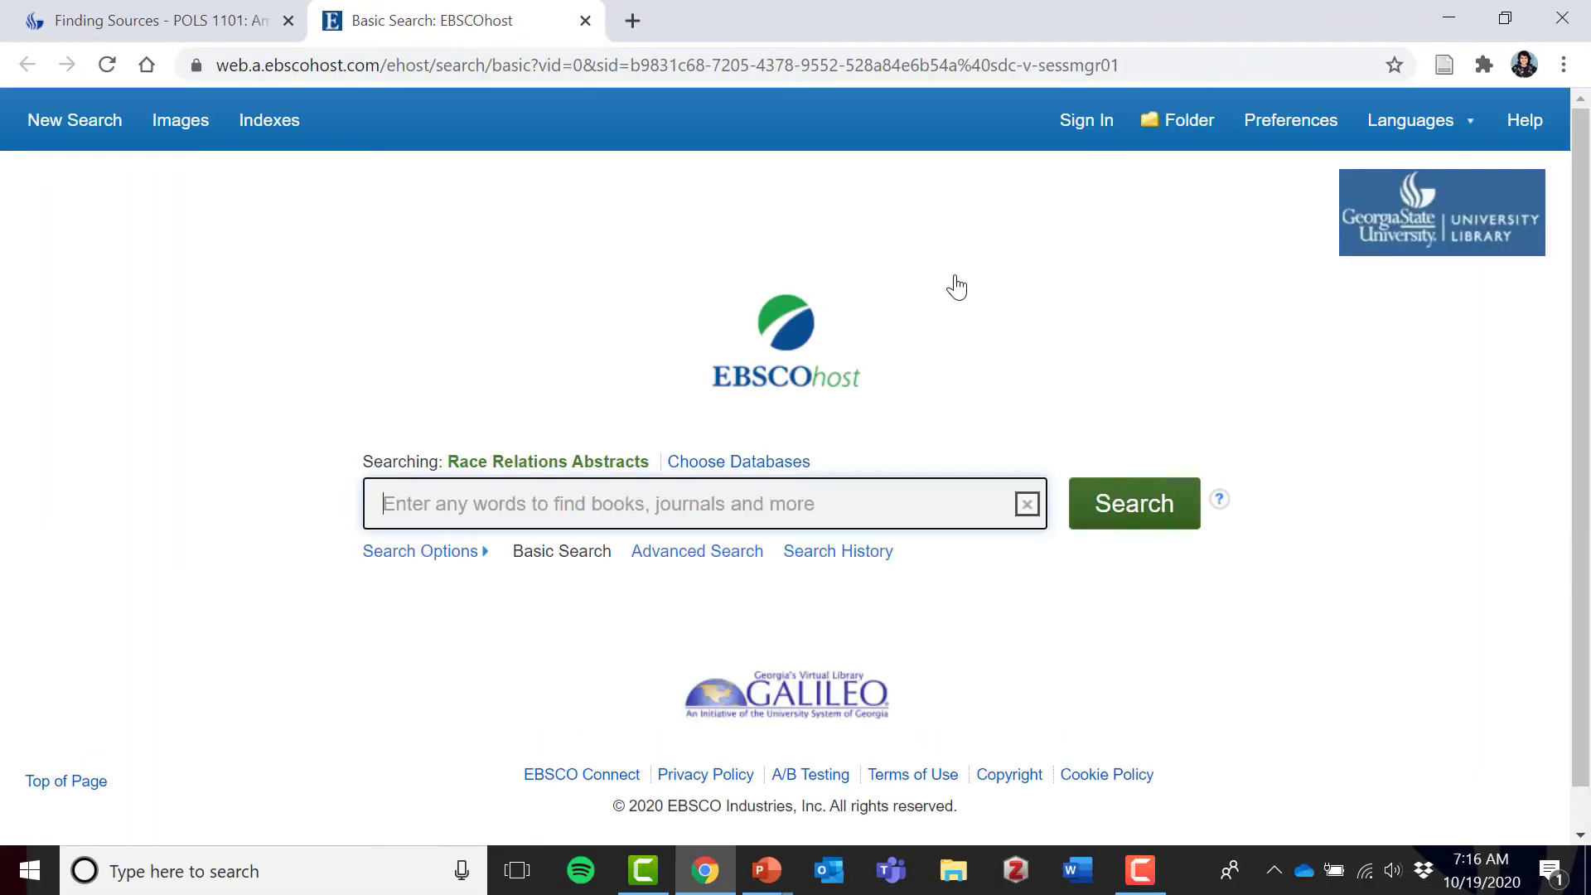
Search Race Relations Abstracts for the exact phrase "black lives matter".
{"action": "type", "text": "\"bla"}
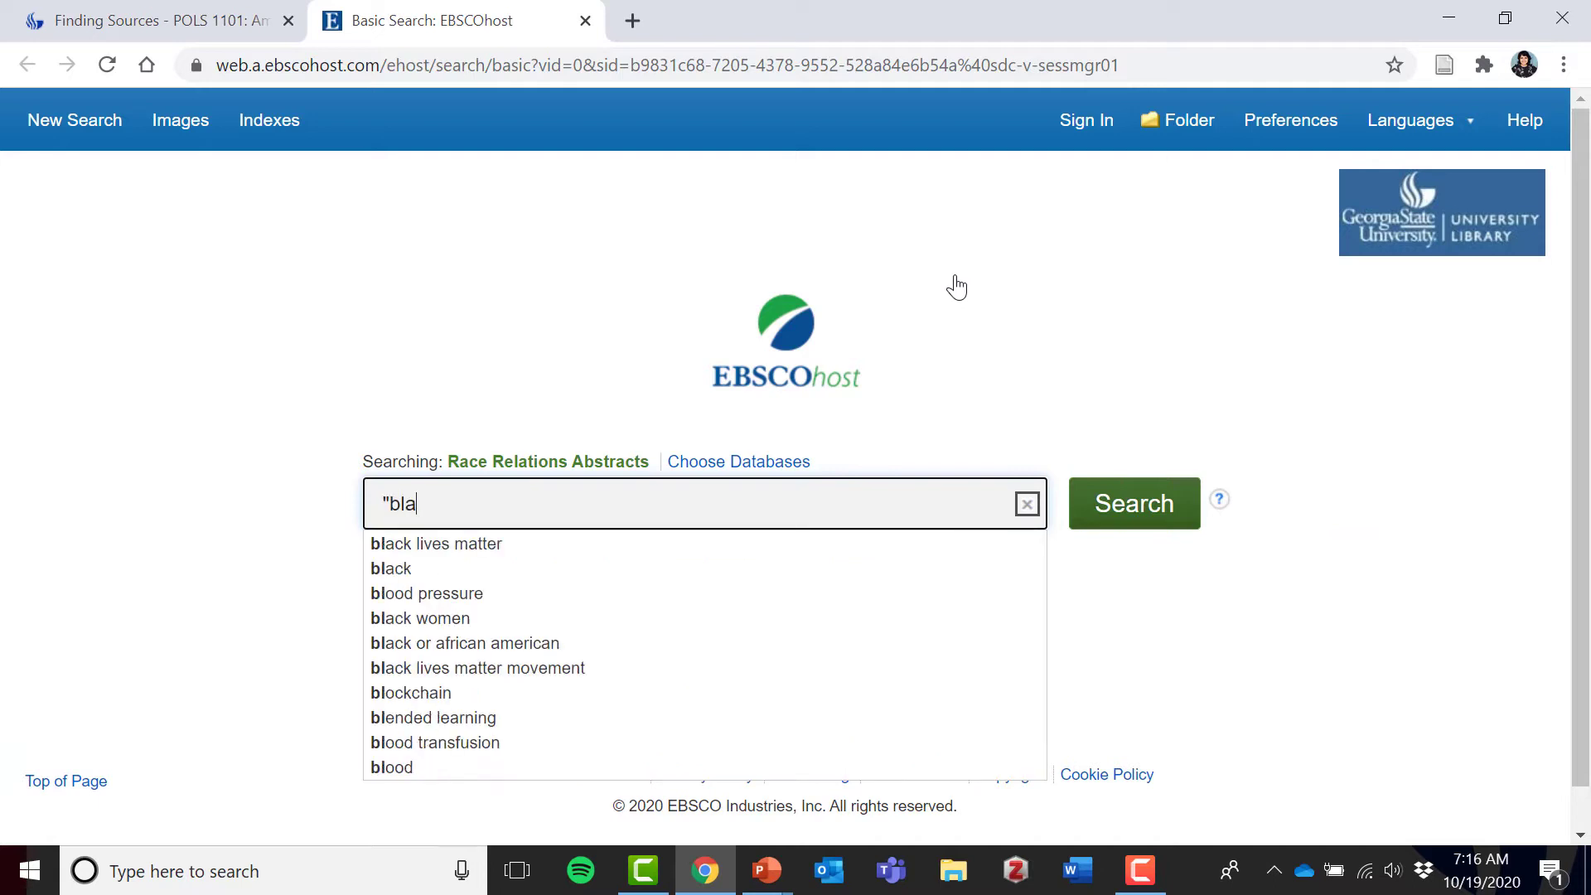
{"action": "type", "text": "ck lives matter"}
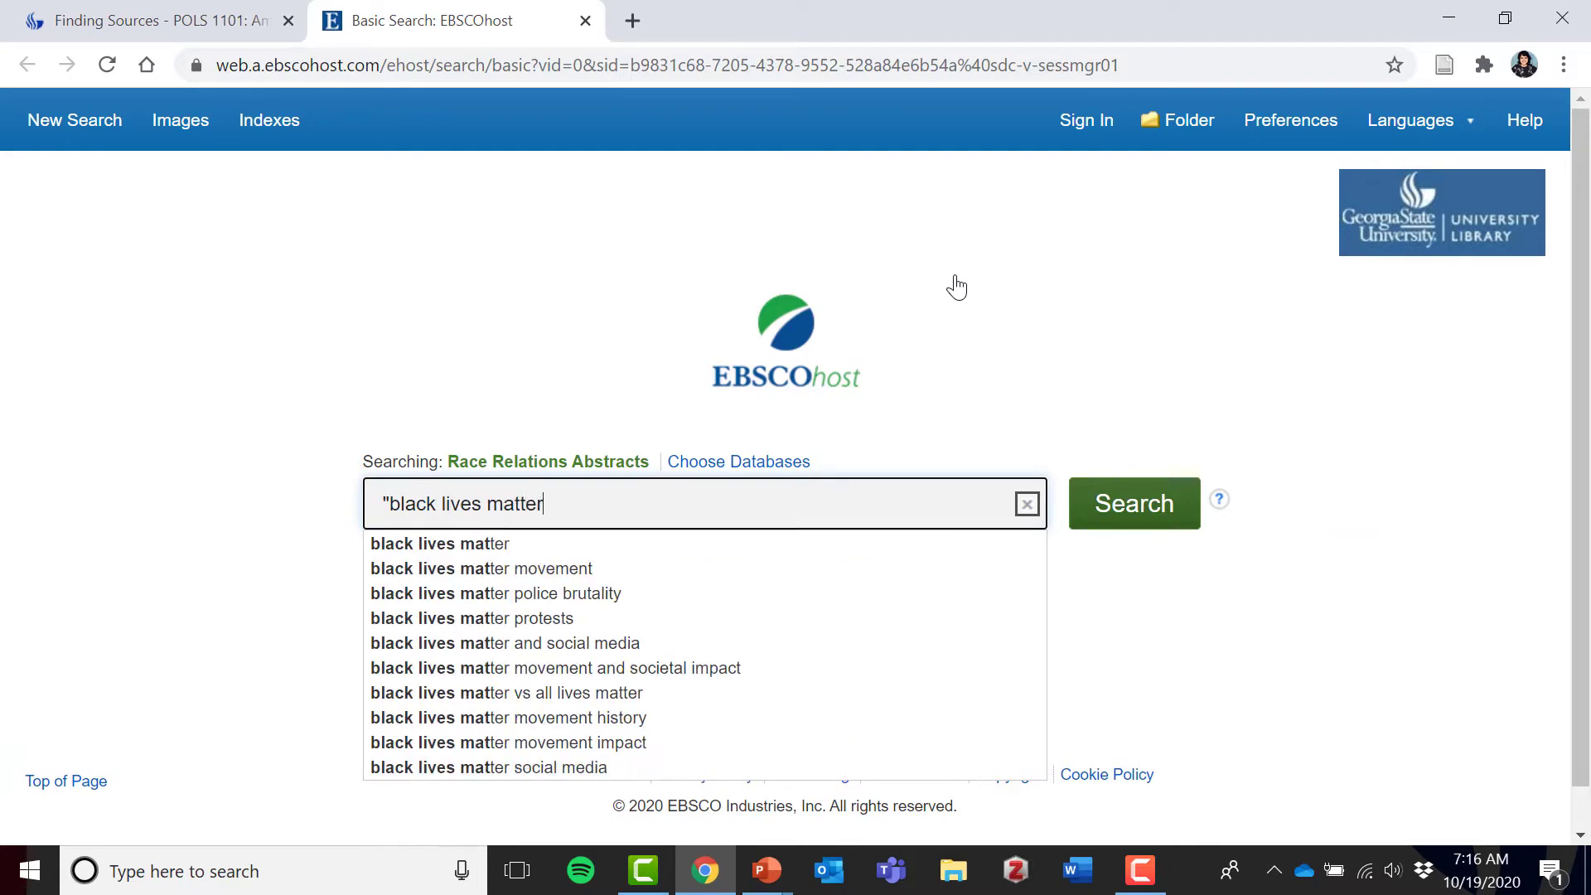
{"action": "type", "text": "\""}
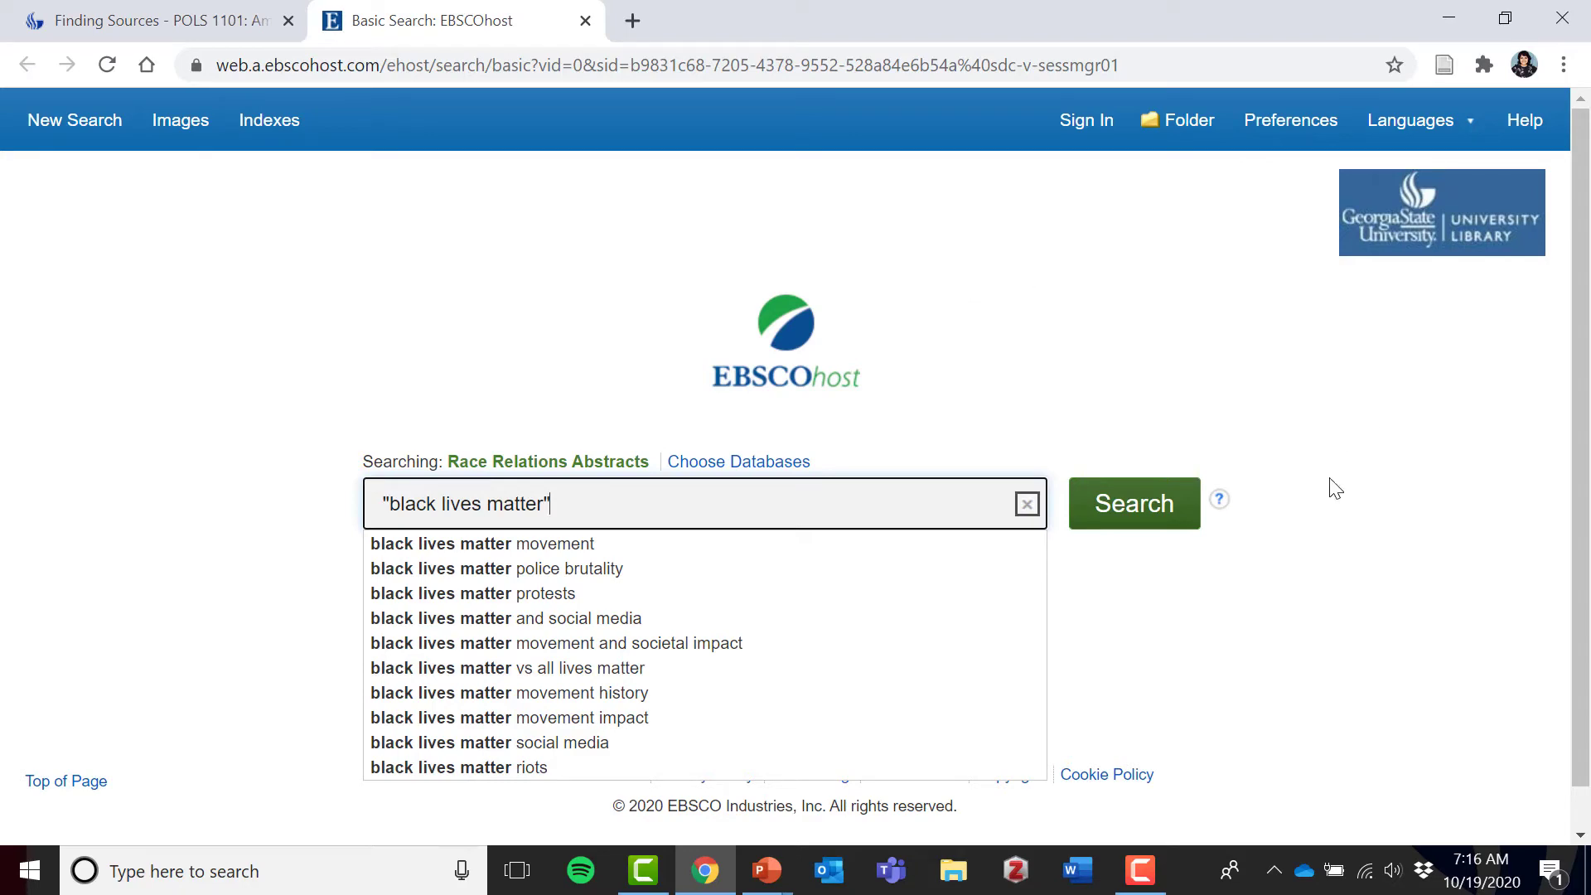
{"action": "left_click", "coordinate": [1113, 518]}
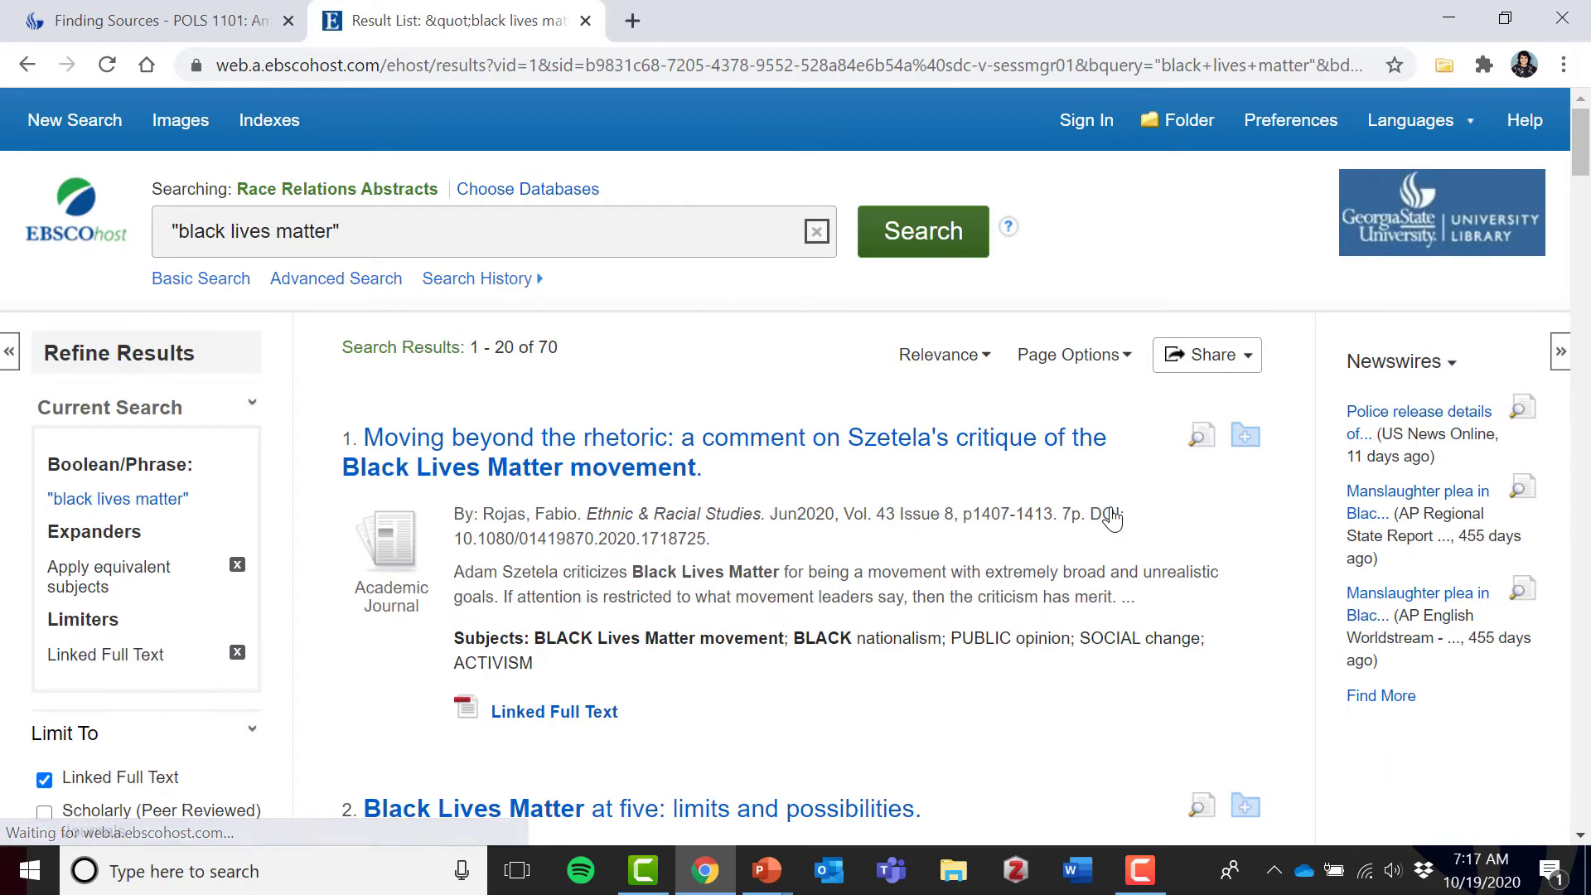
Limit the Race Relations Abstracts results to scholarly (peer reviewed) journals.
{"action": "scroll", "coordinate": [1112, 520], "scroll_direction": "down", "scroll_amount": 3}
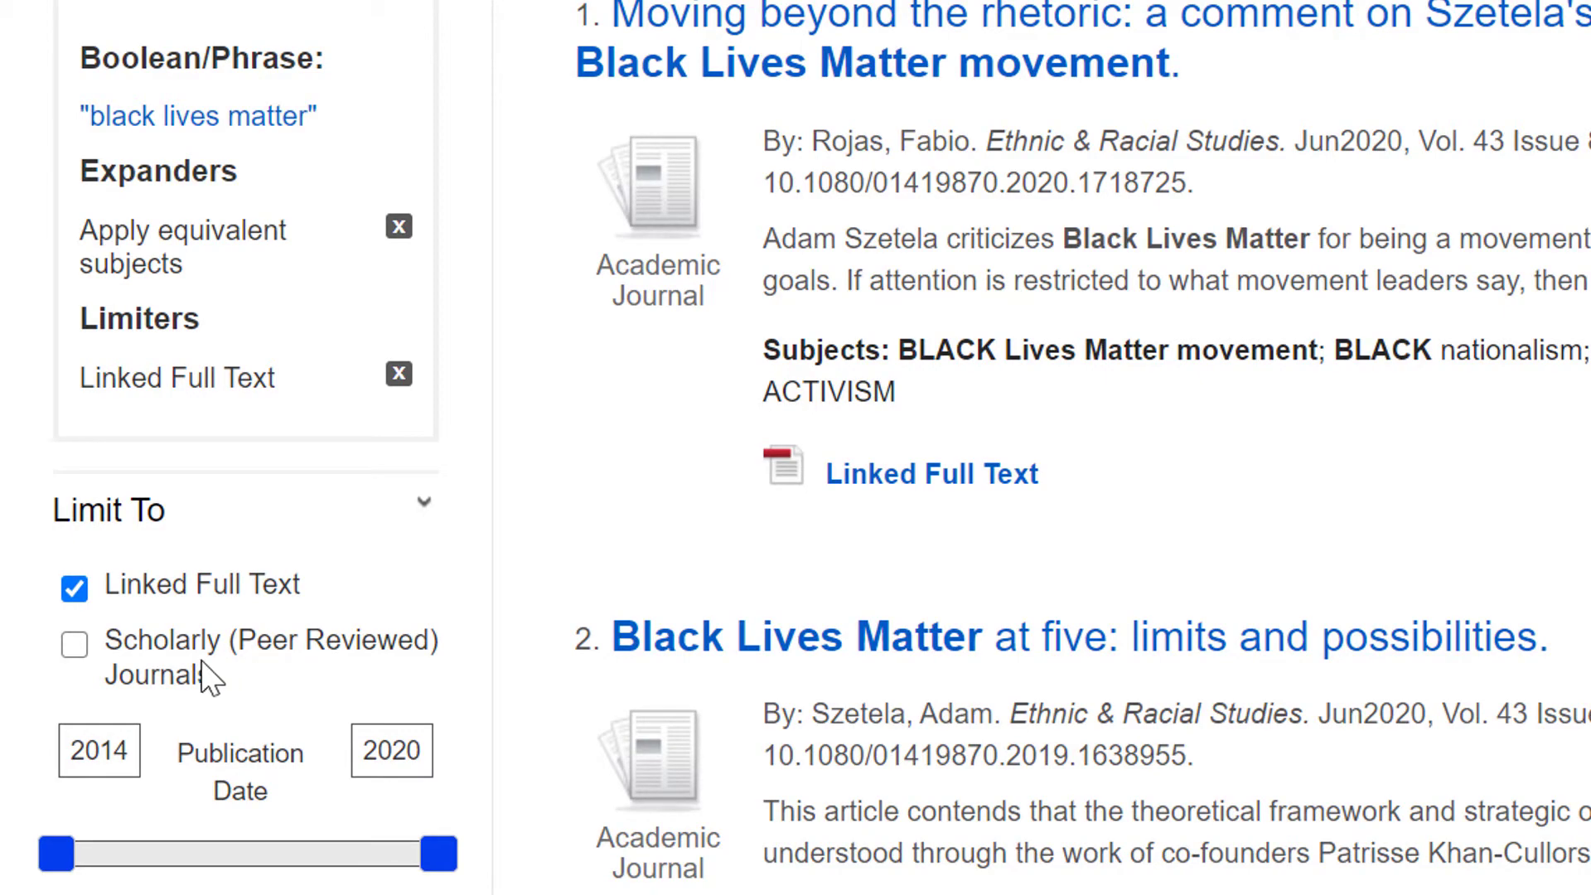
{"action": "left_click", "coordinate": [75, 648]}
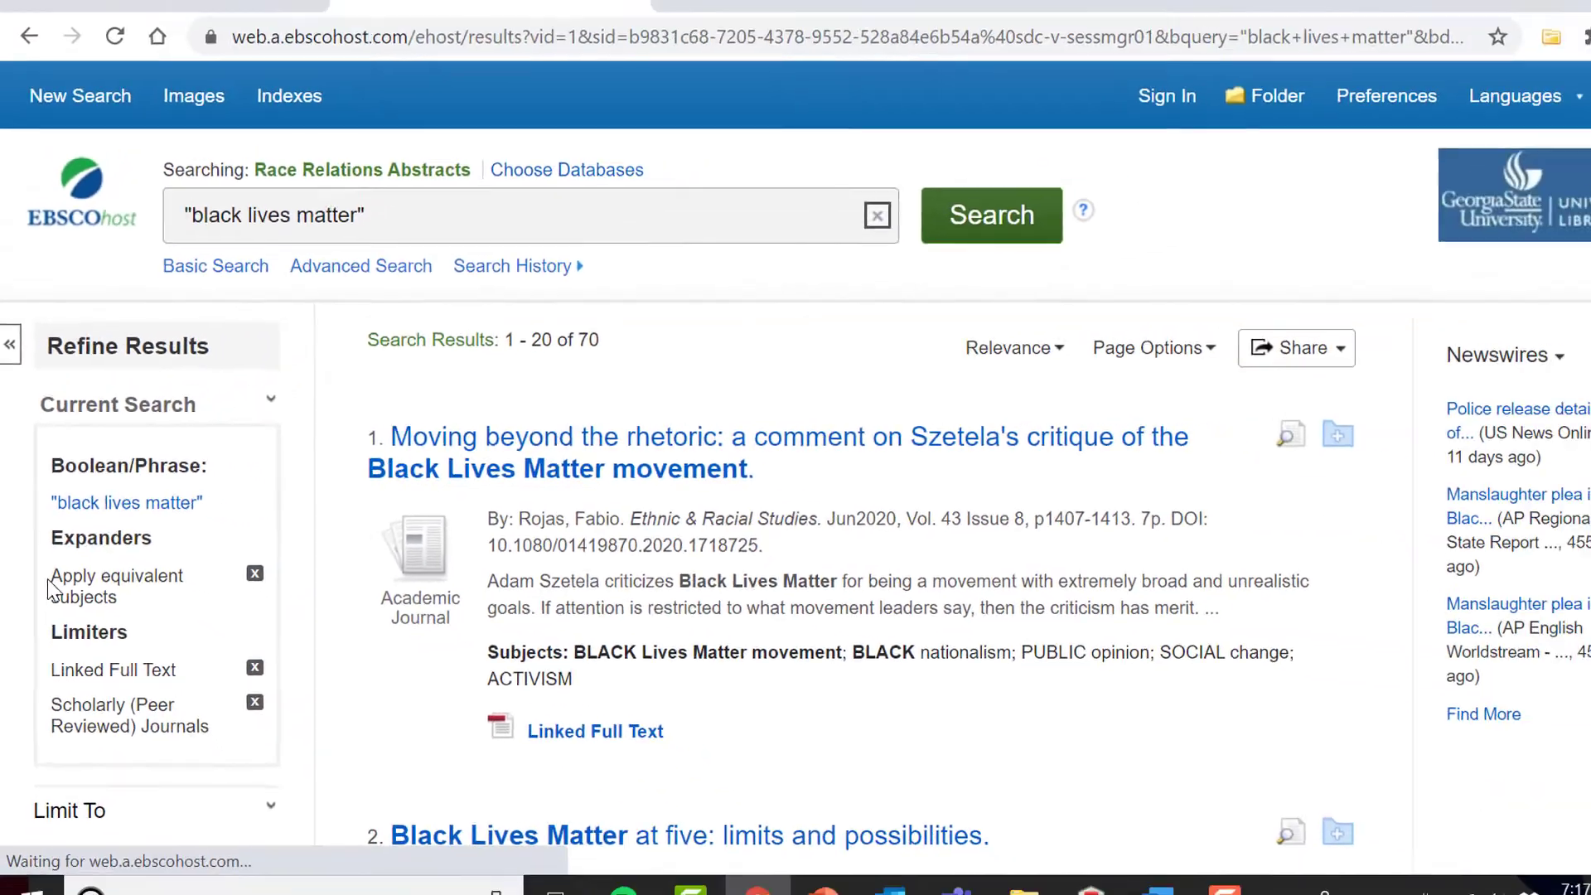
Preview the record of the article "Black Lives Matter at five: limits and possibilities" and read its abstract to the end.
{"action": "scroll", "coordinate": [1110, 642], "scroll_direction": "down", "scroll_amount": 2}
{"action": "scroll", "coordinate": [1129, 640], "scroll_direction": "down", "scroll_amount": 3}
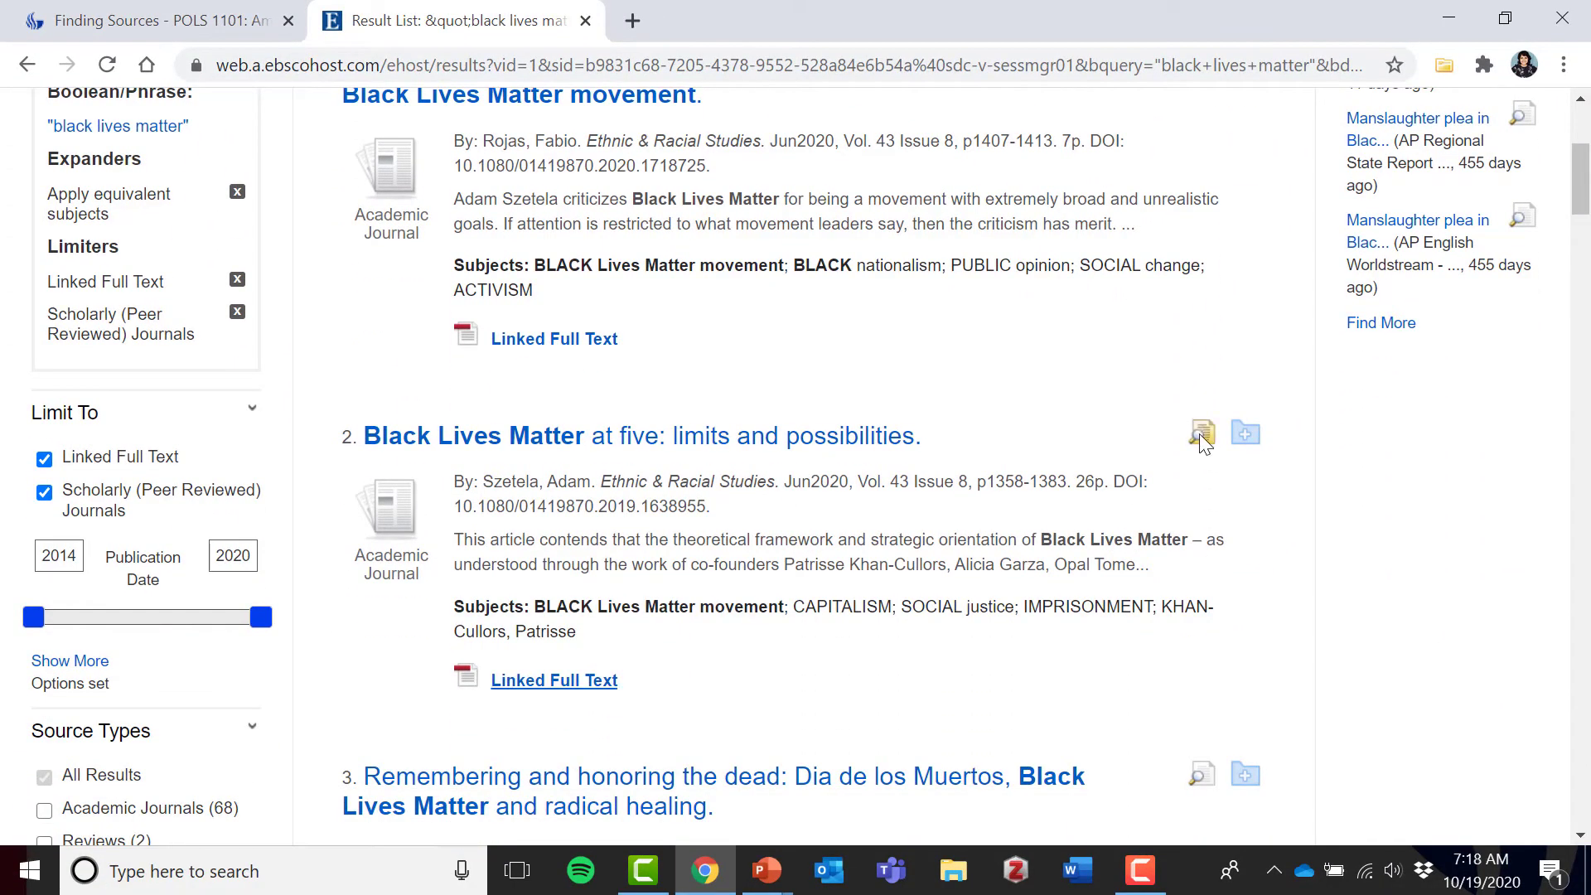
{"action": "mouse_move", "coordinate": [1200, 434]}
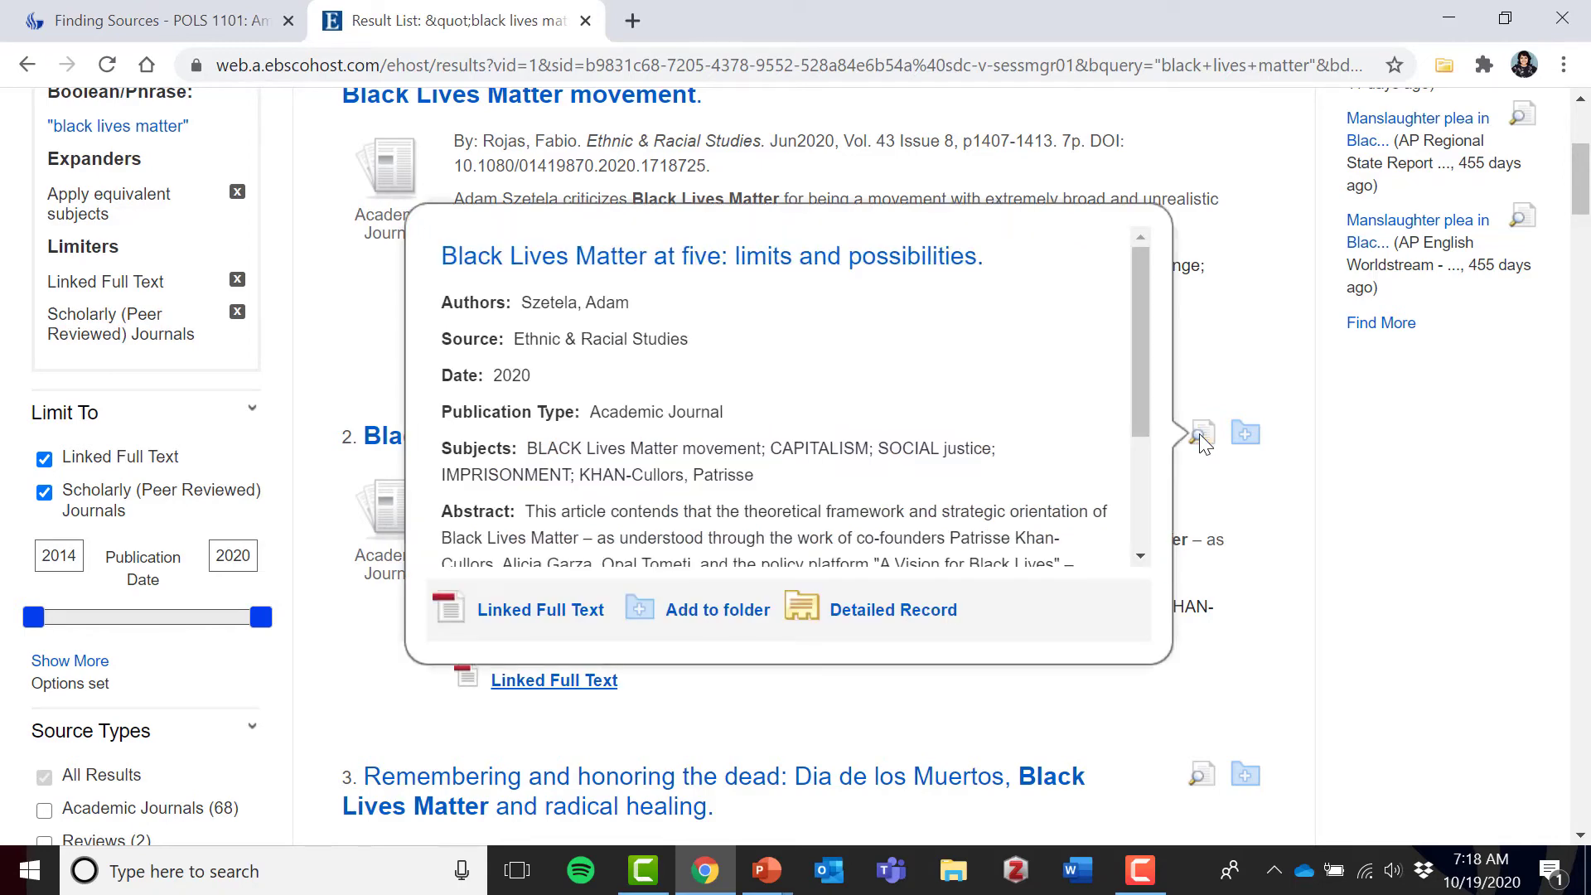
{"action": "scroll", "coordinate": [727, 377], "scroll_direction": "down", "scroll_amount": 3}
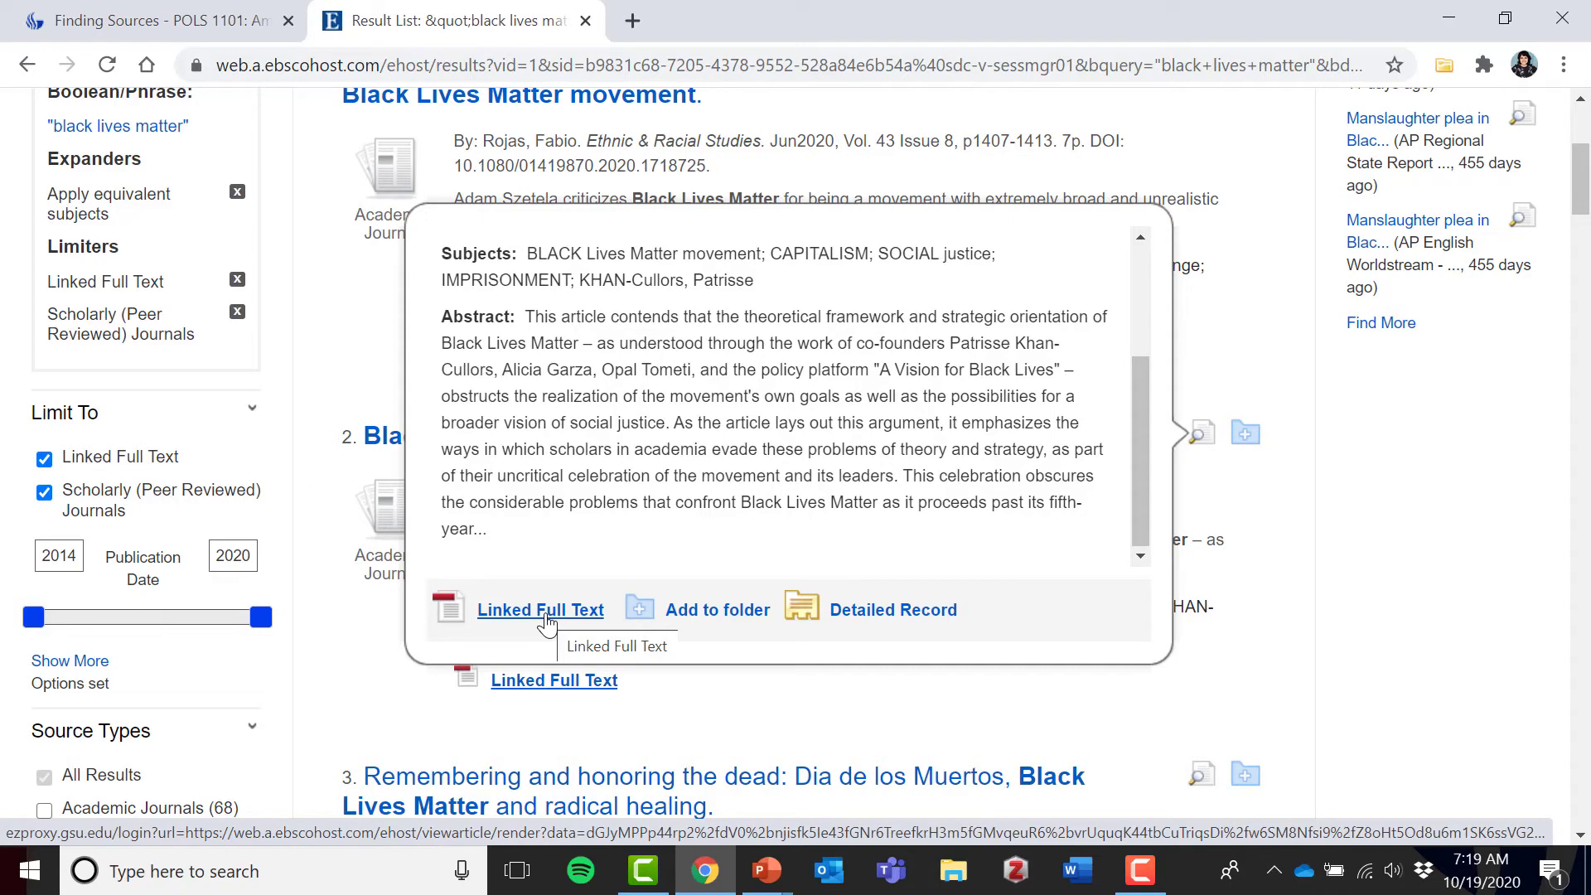
Return to the Finding Sources guide, open JSTOR from its Scholarly Databases and search for the exact phrase "black lives matter".
{"action": "left_click", "coordinate": [585, 20]}
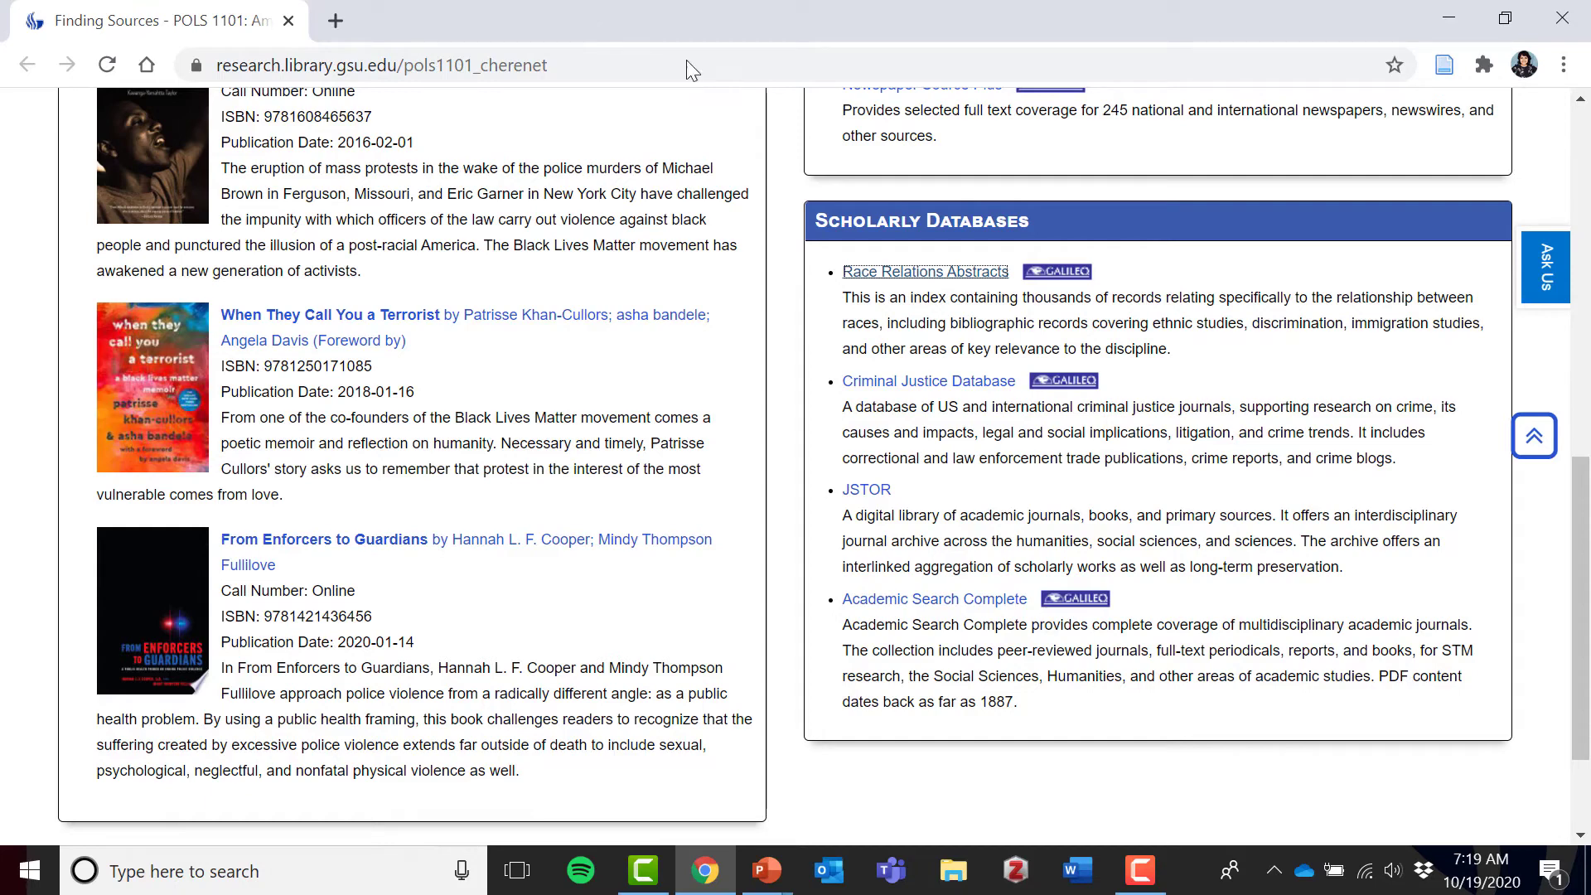
{"action": "left_click", "coordinate": [867, 490]}
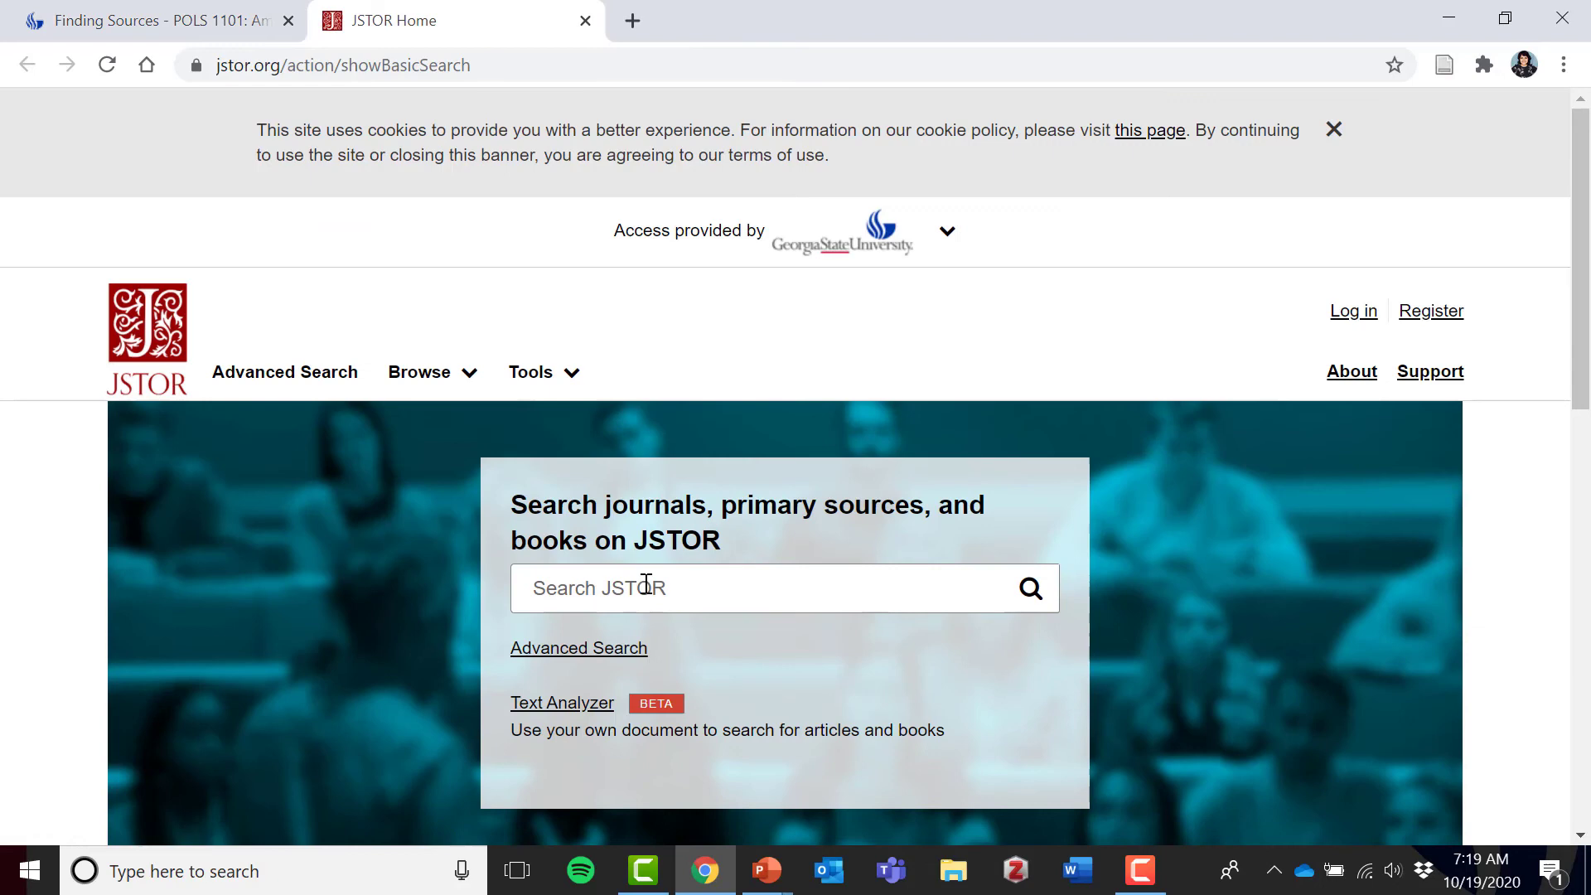
{"action": "left_click", "coordinate": [647, 584]}
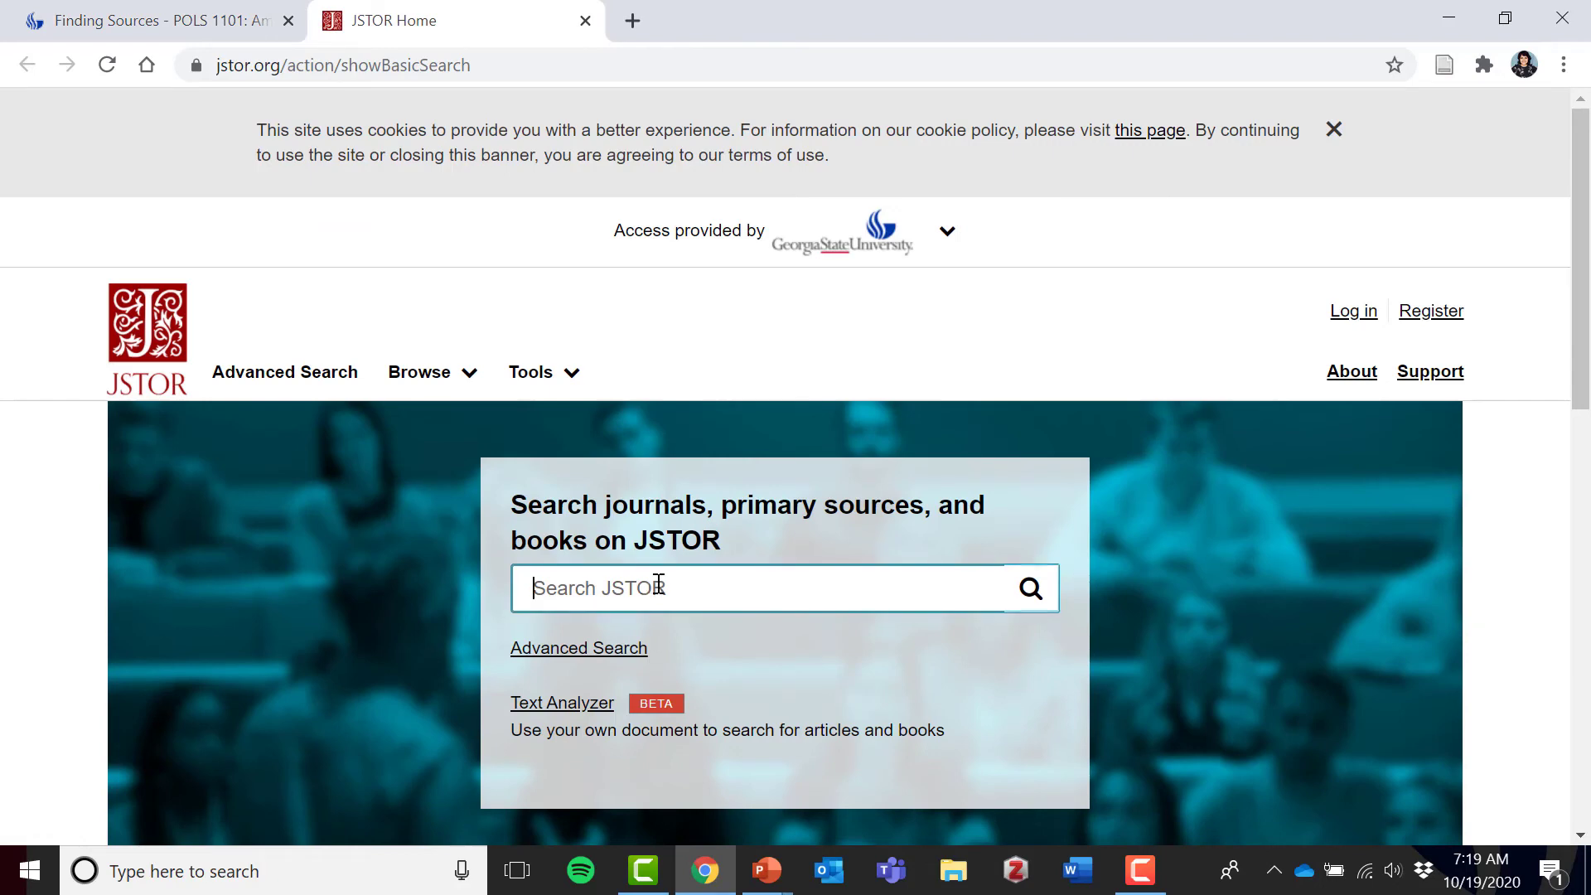
{"action": "type", "text": "\"b"}
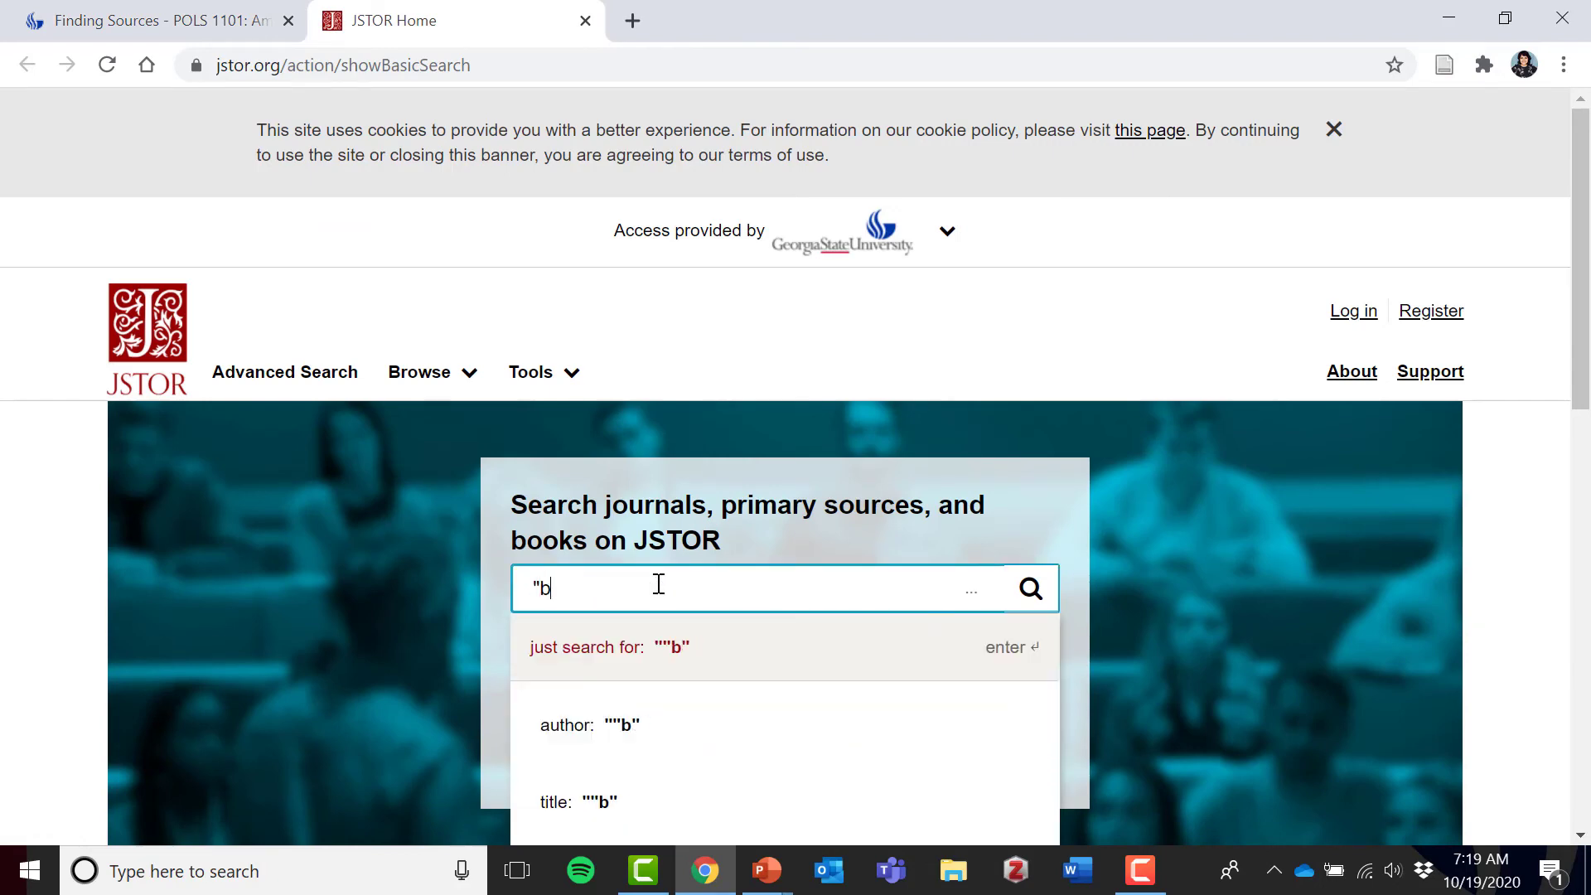
{"action": "type", "text": "lack lives matter\""}
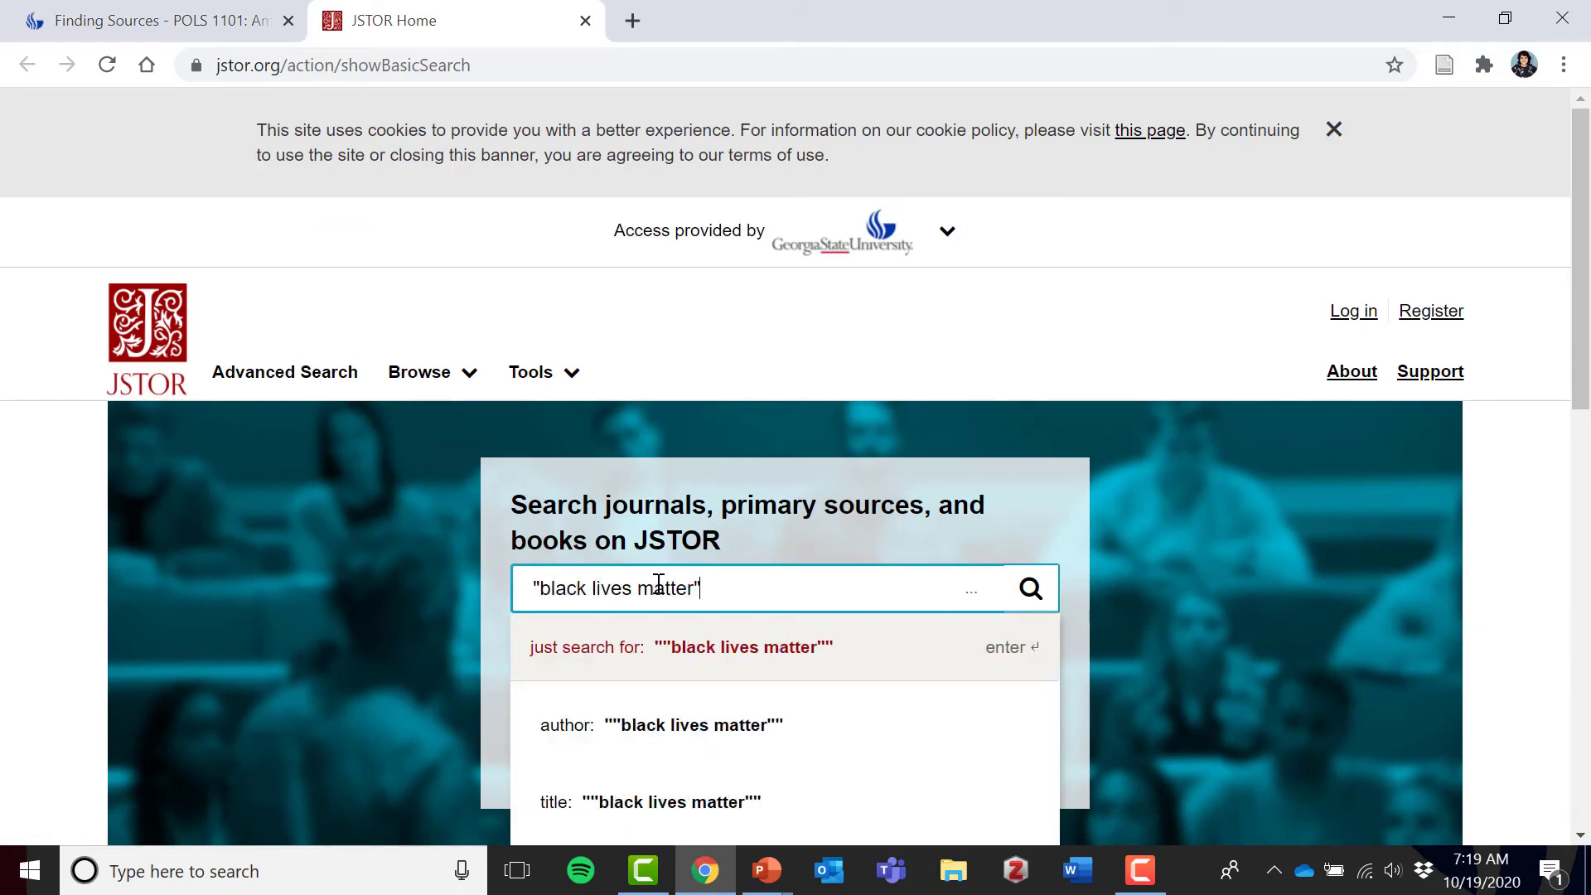
{"action": "key", "text": "Return"}
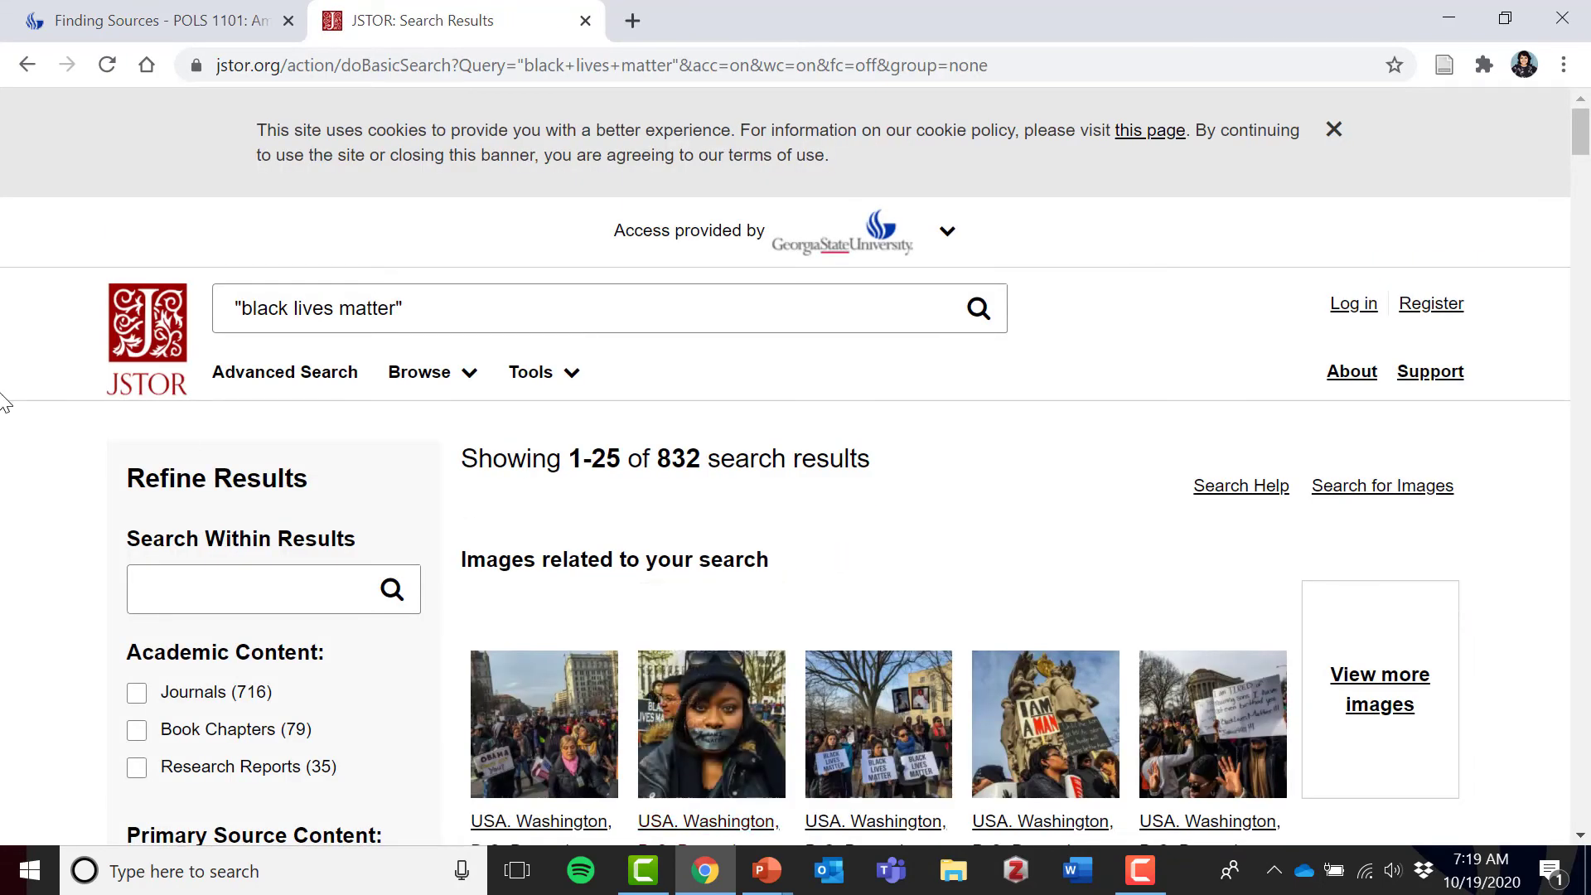
Narrow the JSTOR search results to the subject African American Studies.
{"action": "scroll", "coordinate": [4, 404], "scroll_direction": "down", "scroll_amount": 3}
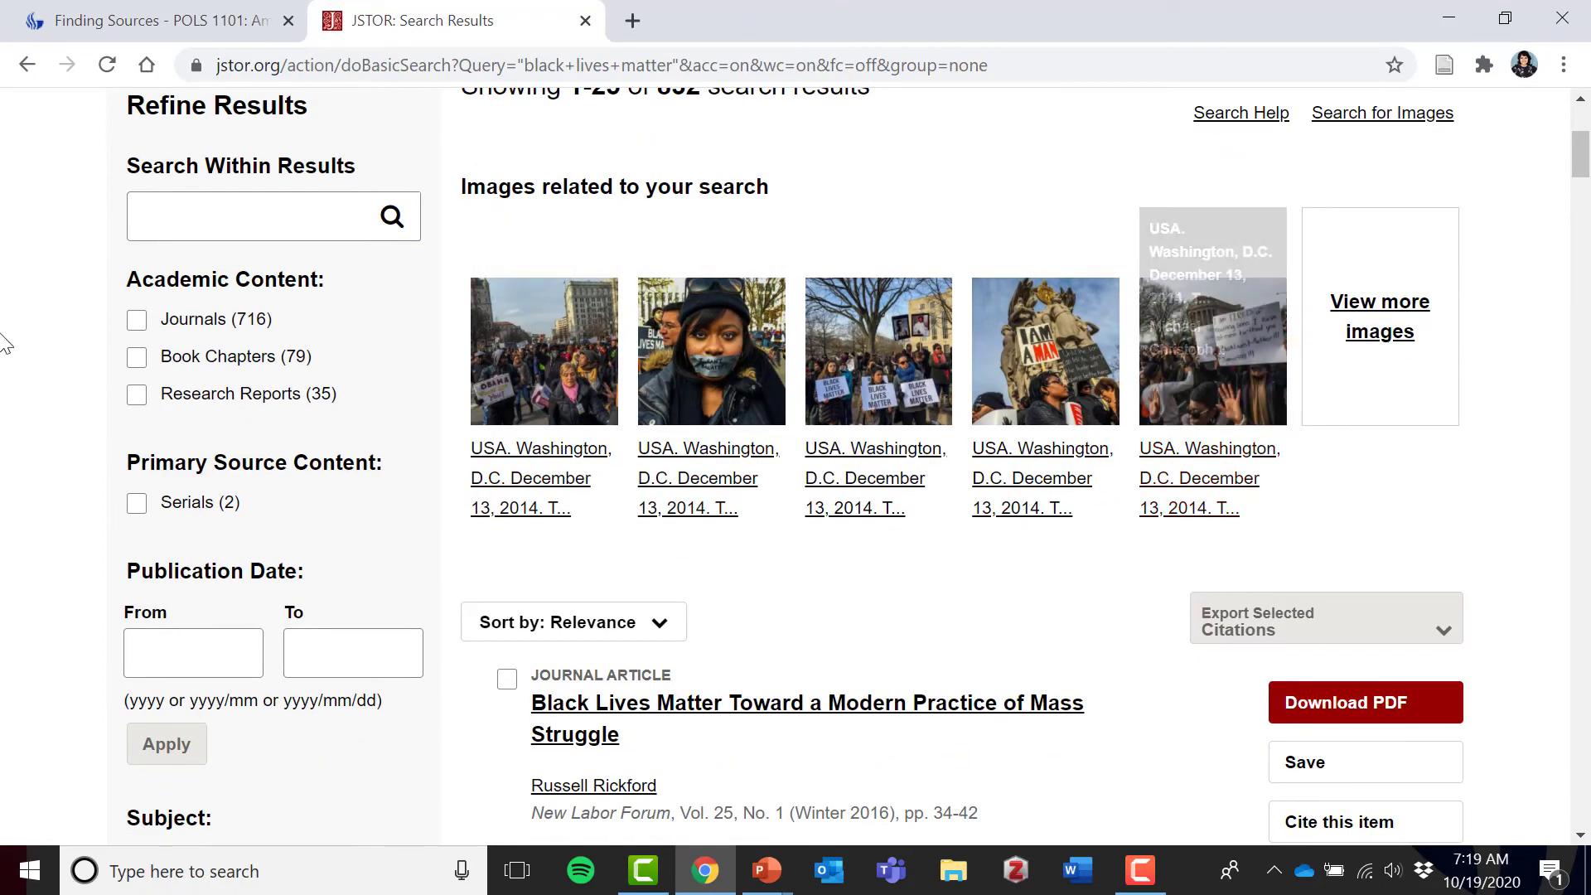
{"action": "scroll", "coordinate": [5, 342], "scroll_direction": "down", "scroll_amount": 6}
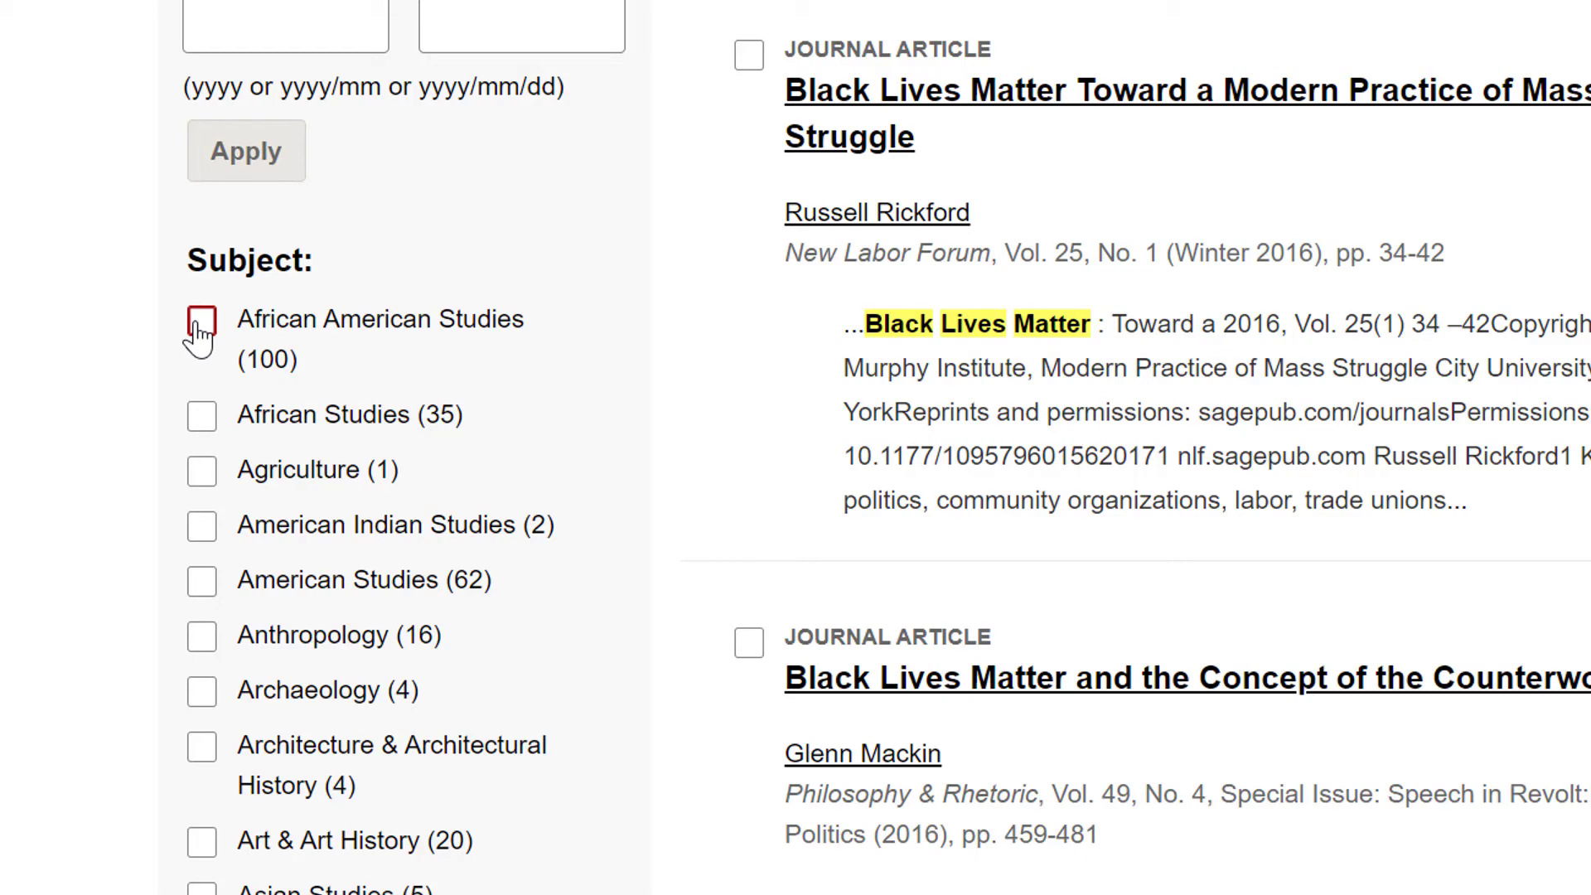
{"action": "left_click", "coordinate": [201, 325]}
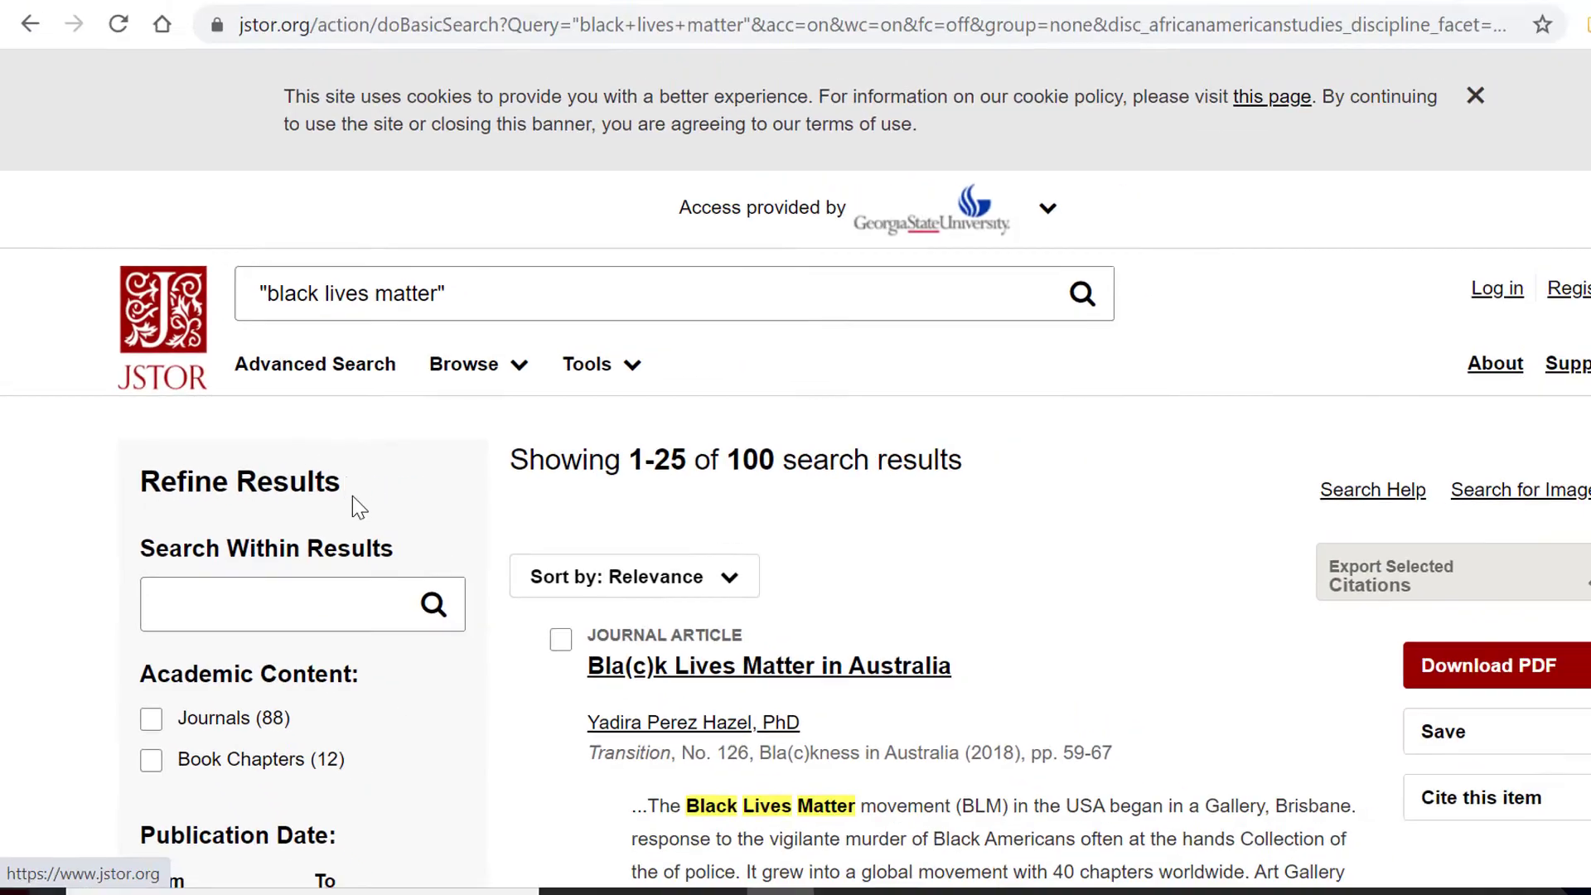
Look through the filtered JSTOR journal articles and book chapters, including their PDF download and citation options.
{"action": "scroll", "coordinate": [4, 650], "scroll_direction": "down", "scroll_amount": 3}
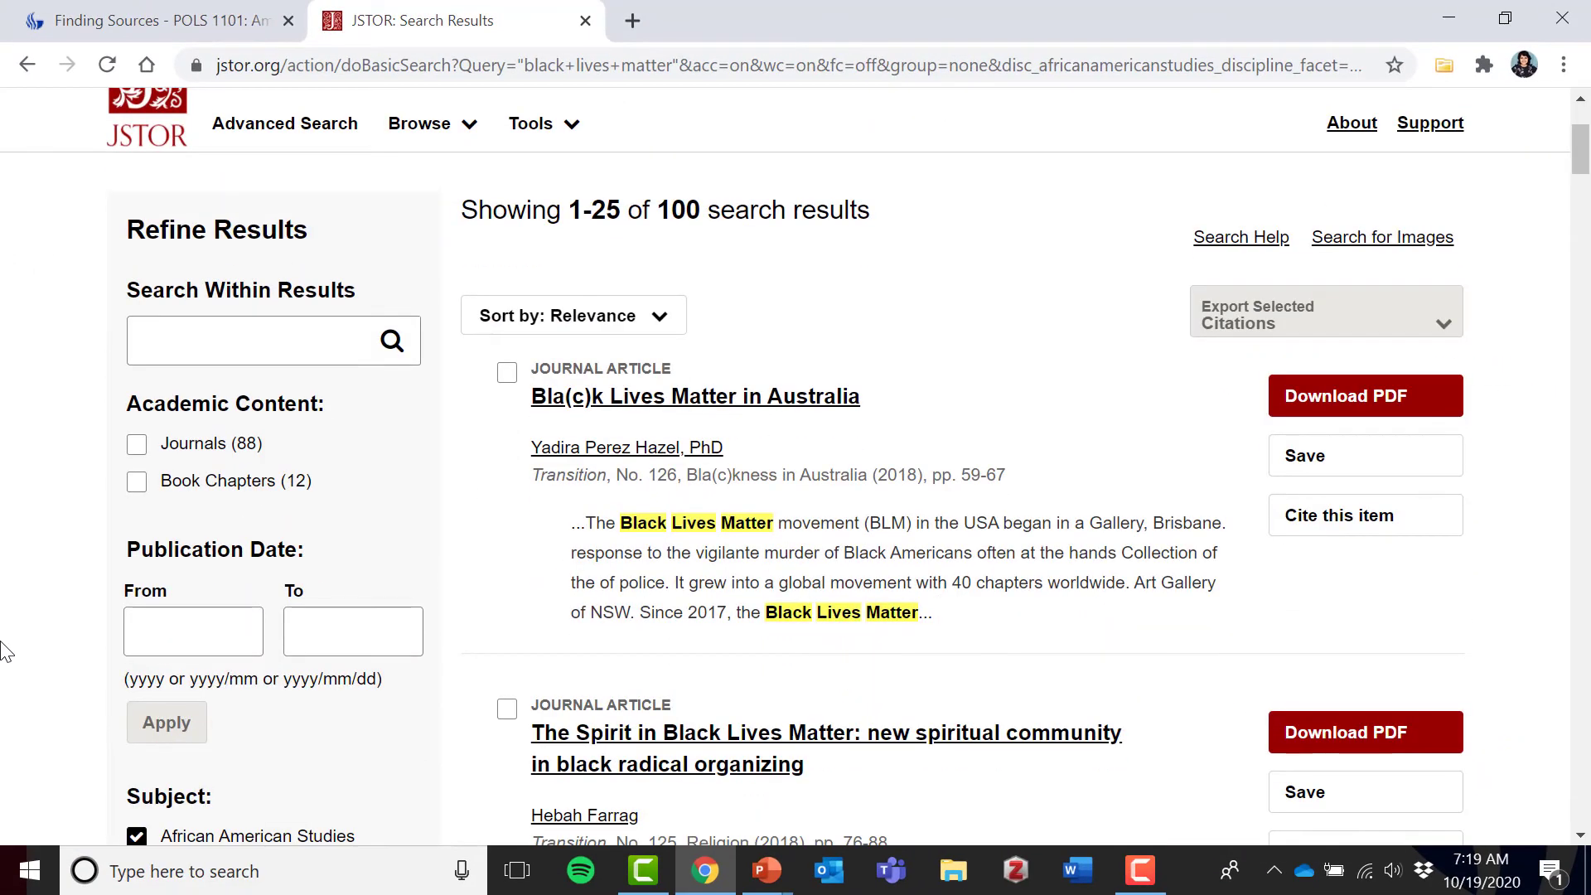
{"action": "scroll", "coordinate": [5, 651], "scroll_direction": "down", "scroll_amount": 3}
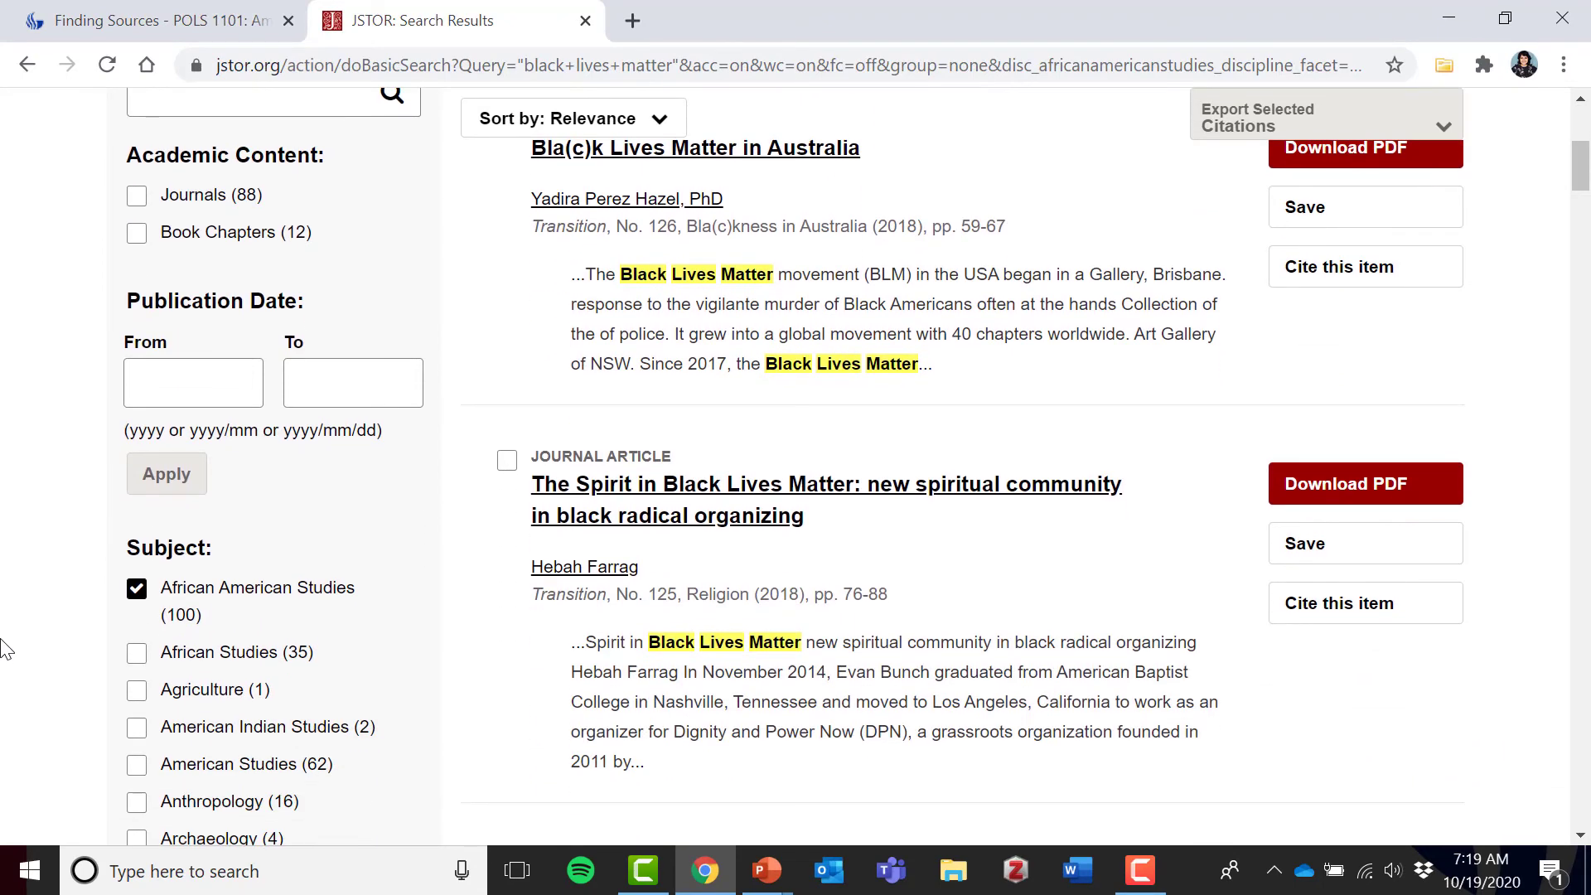
{"action": "scroll", "coordinate": [5, 651], "scroll_direction": "down", "scroll_amount": 3}
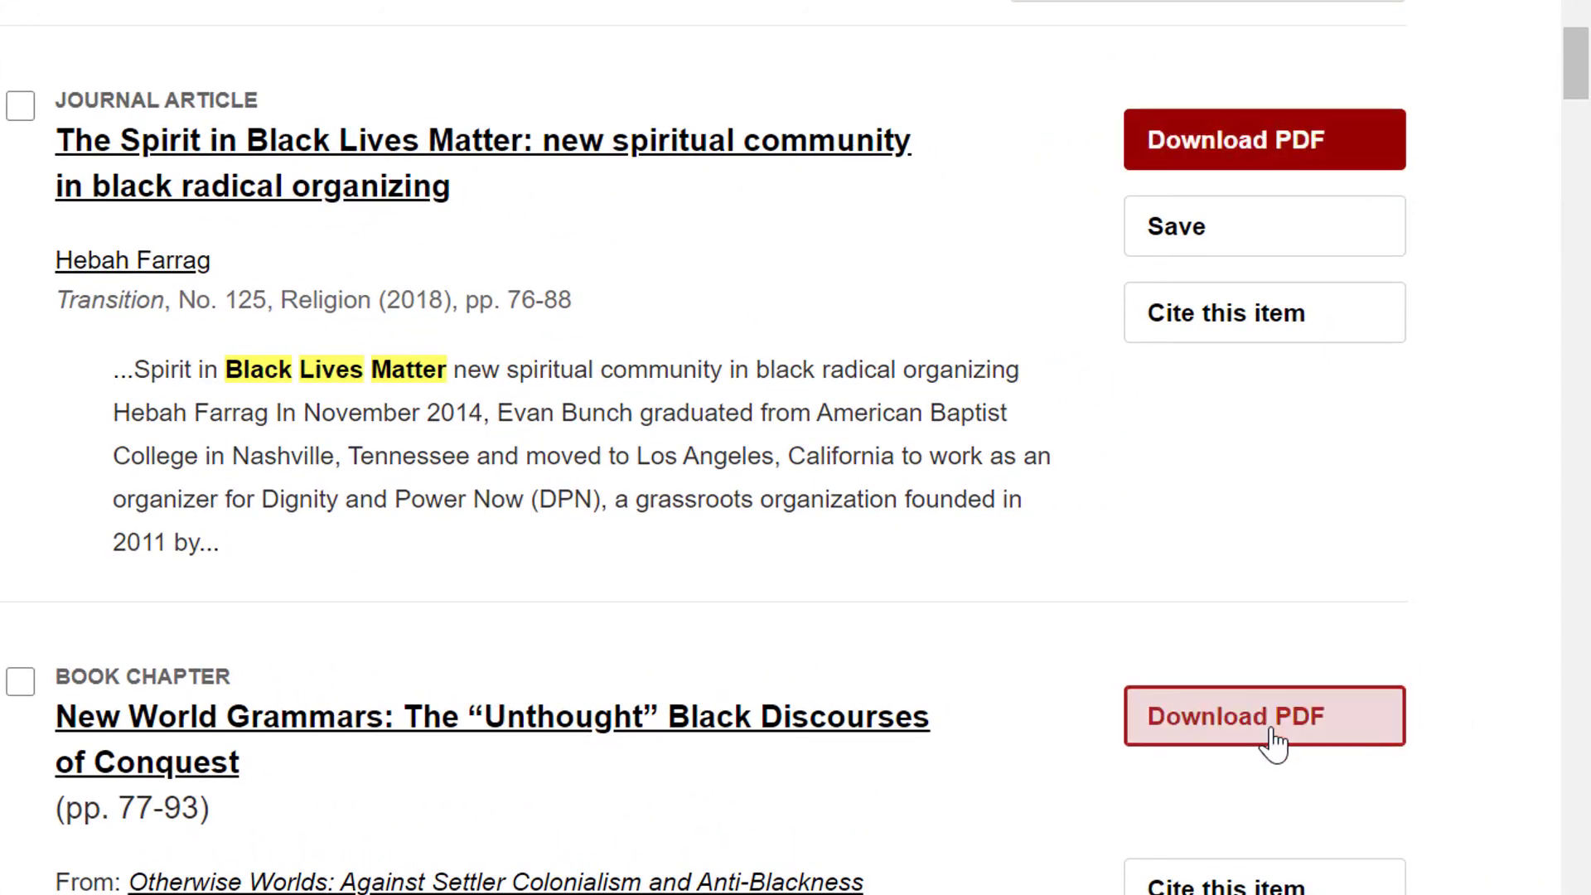
{"action": "scroll", "coordinate": [1273, 741], "scroll_direction": "down", "scroll_amount": 6}
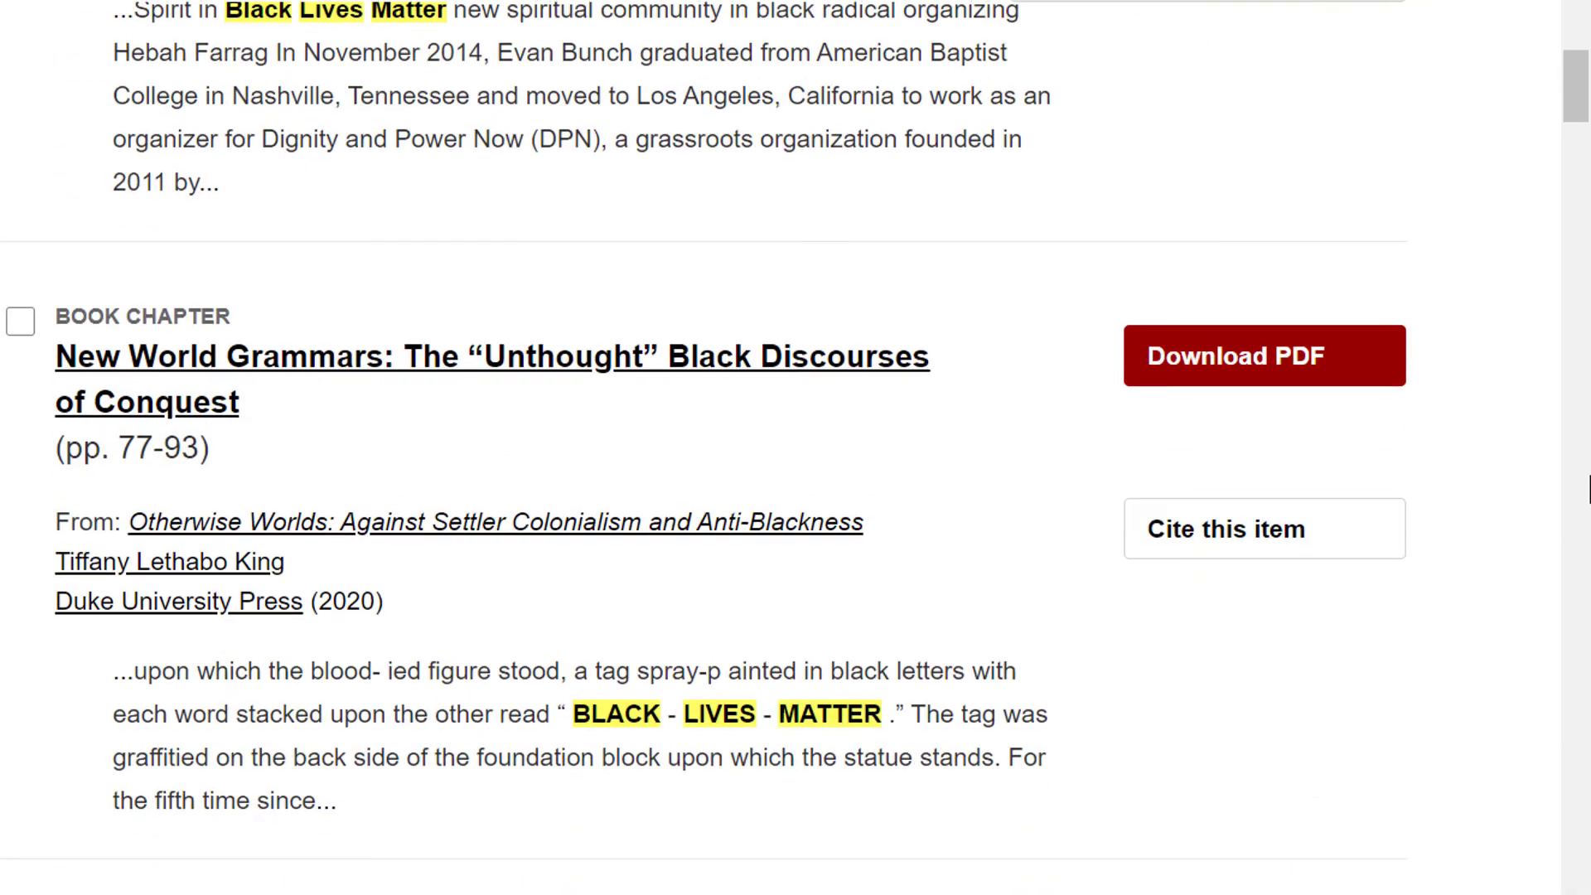